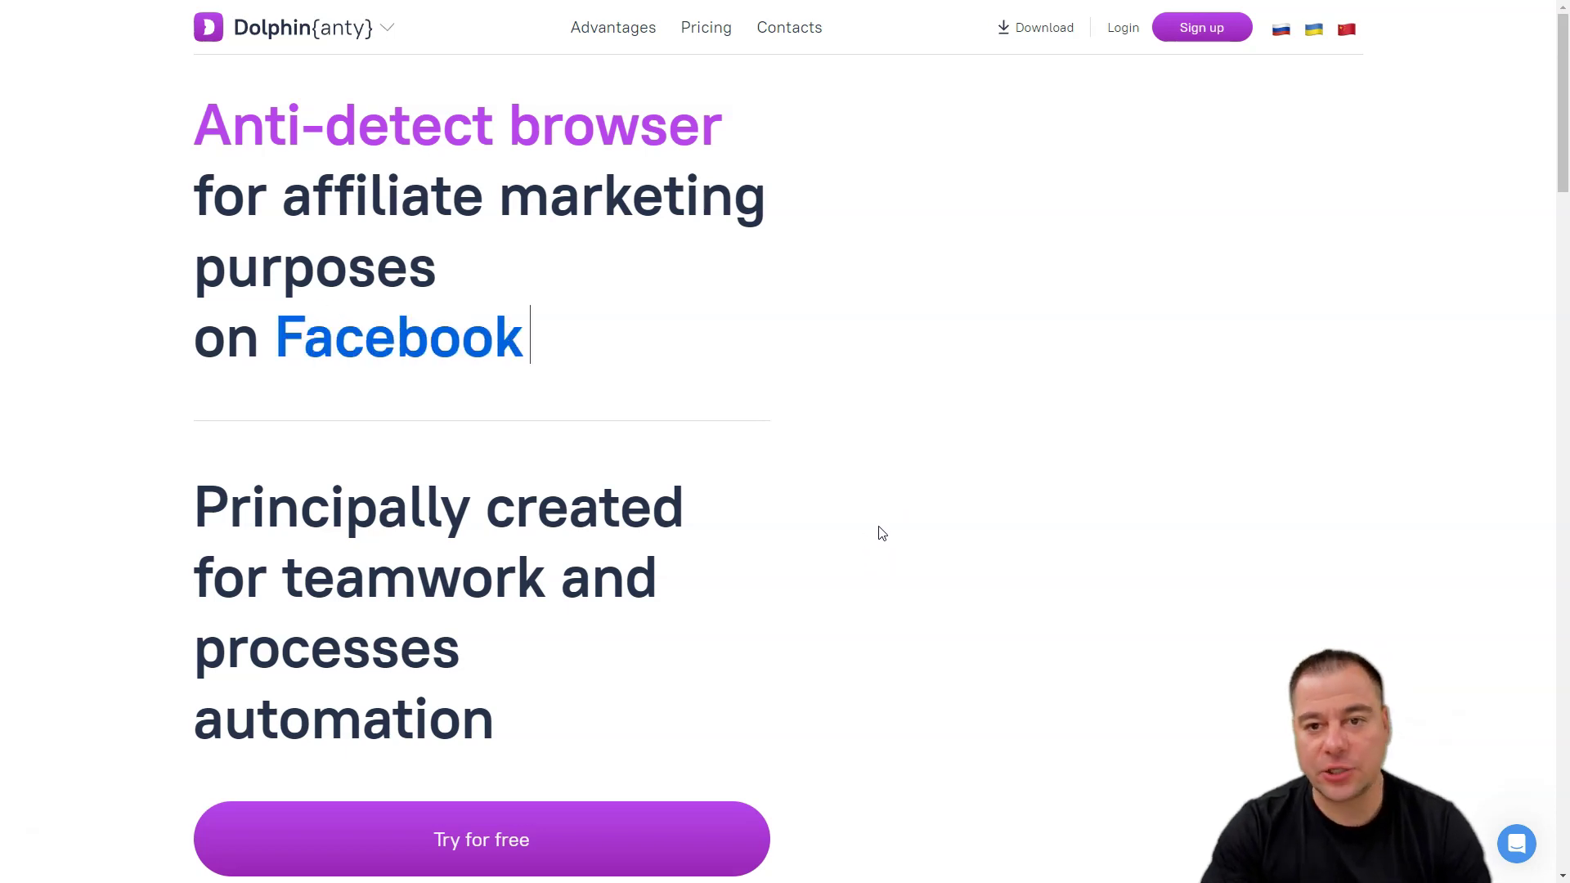
Step: Scroll through the Dolphin{anty} homepage down to the user reviews section
scroll(882, 534, down, 8)
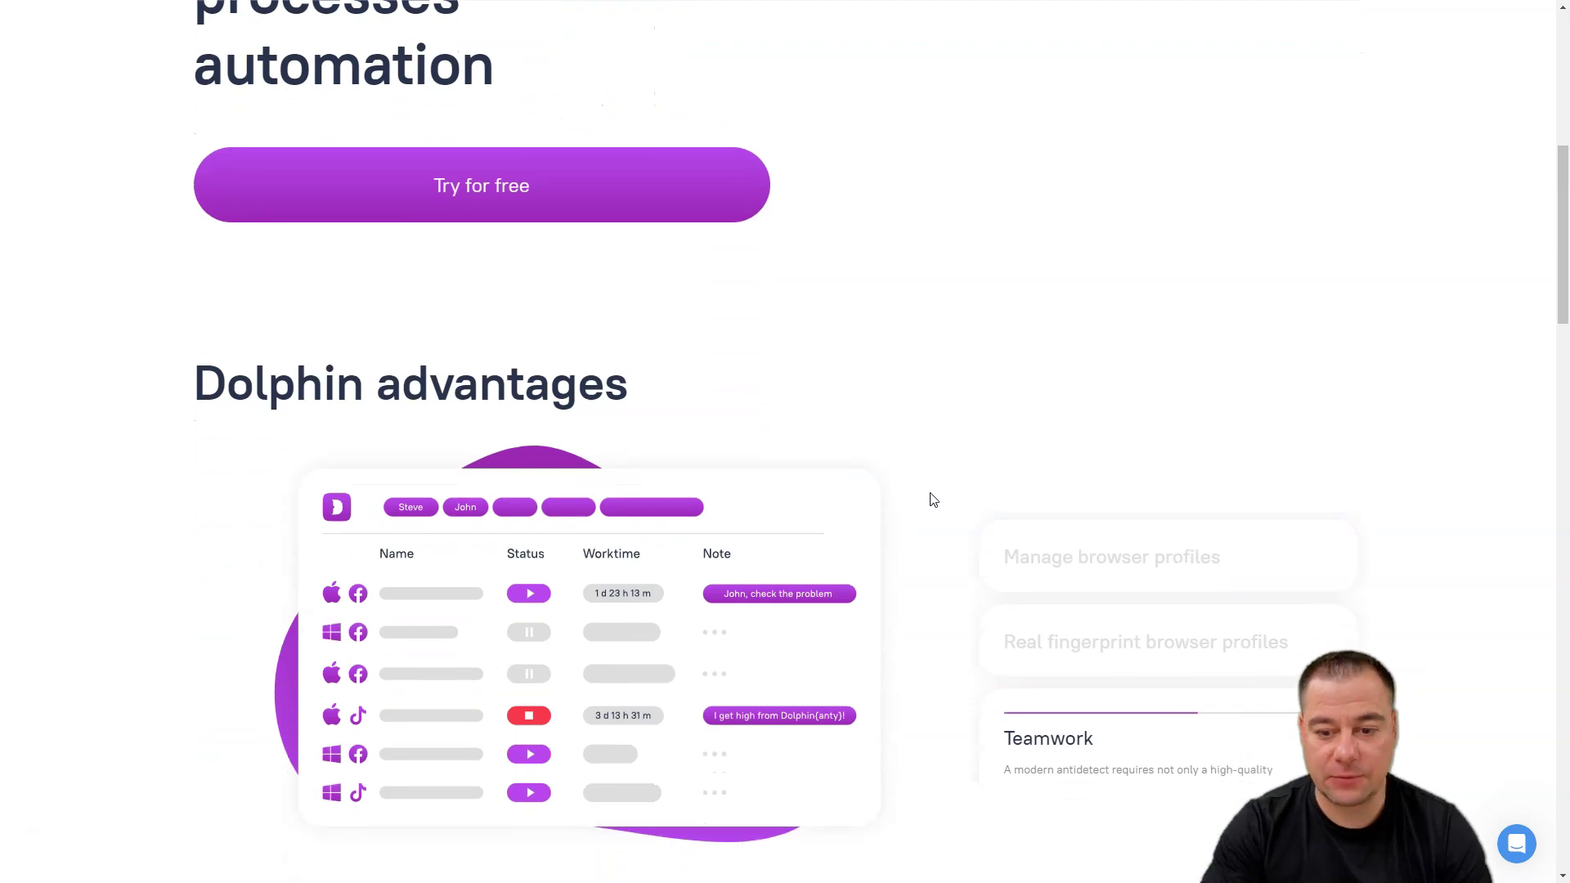
scroll(933, 500, down, 4)
scroll(929, 499, up, 13)
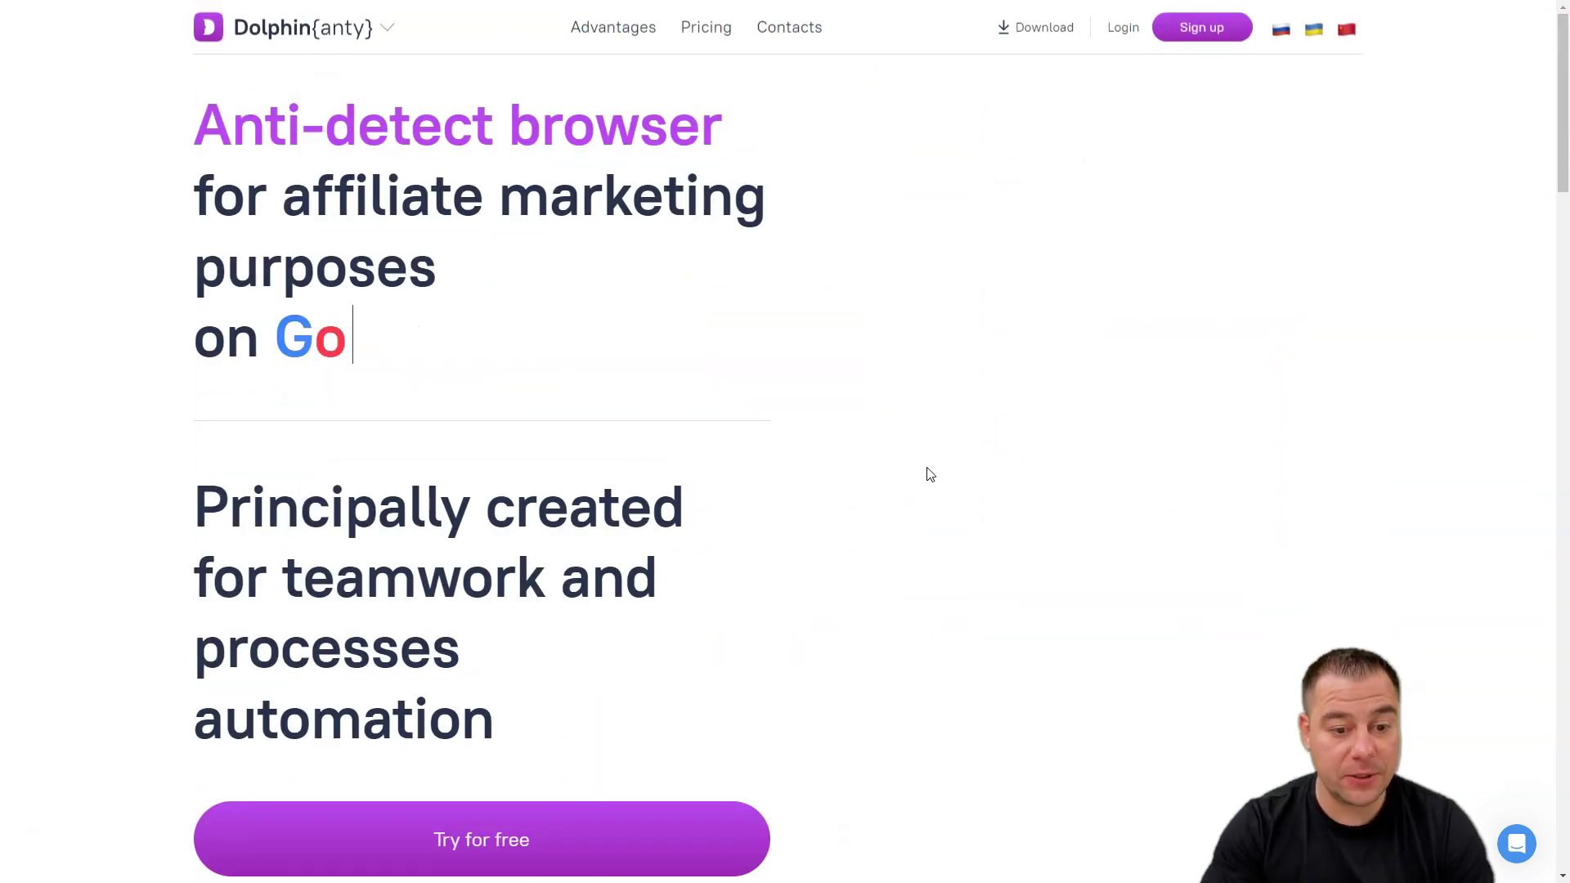
scroll(928, 473, down, 3)
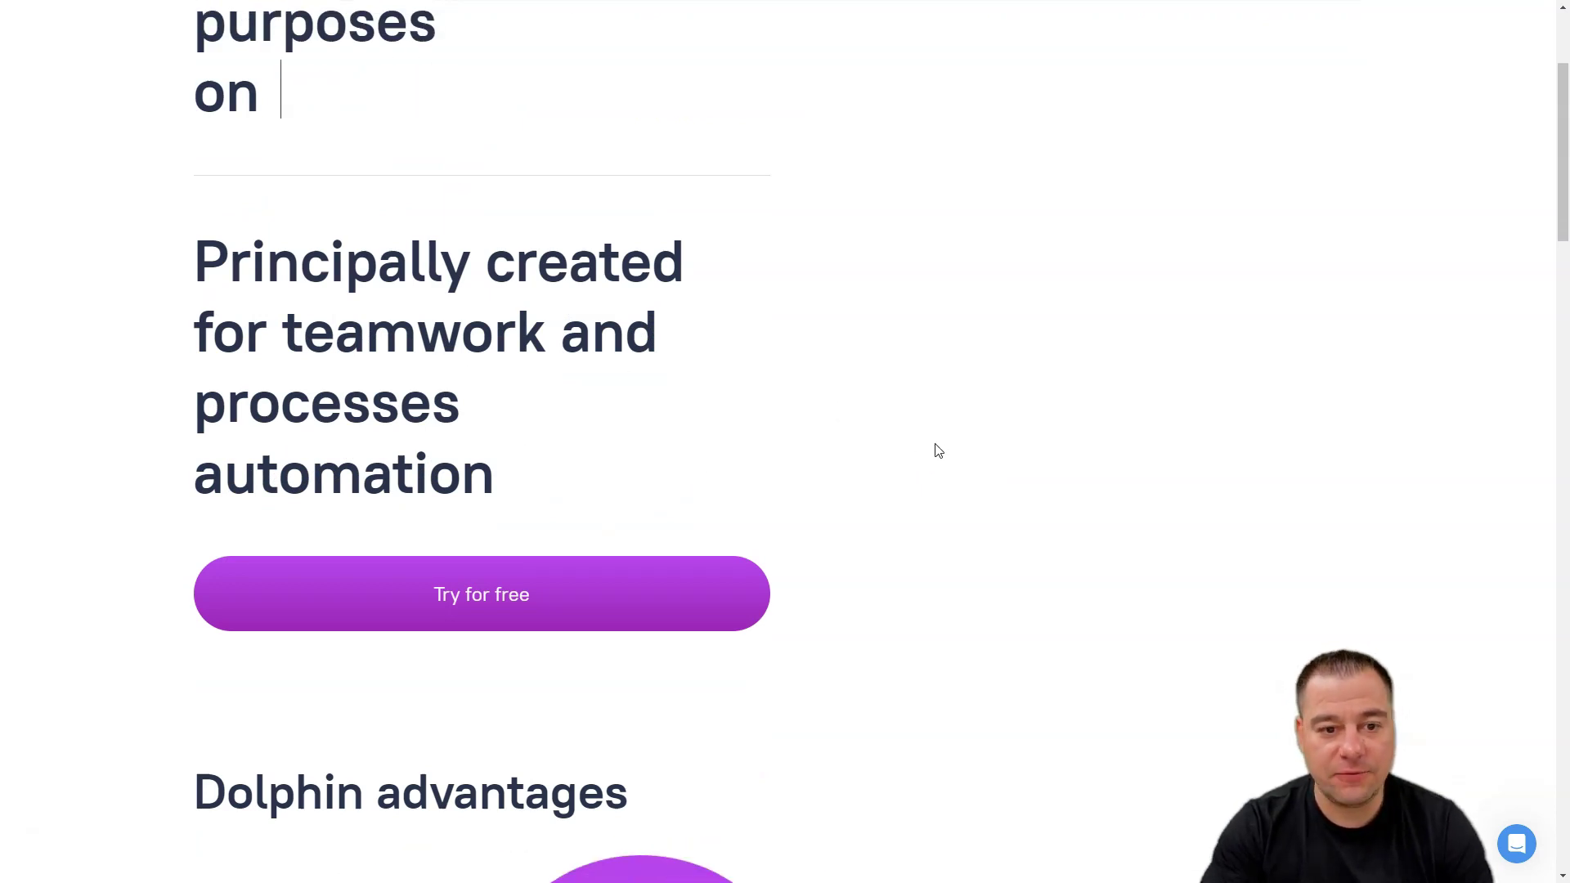
scroll(935, 448, up, 3)
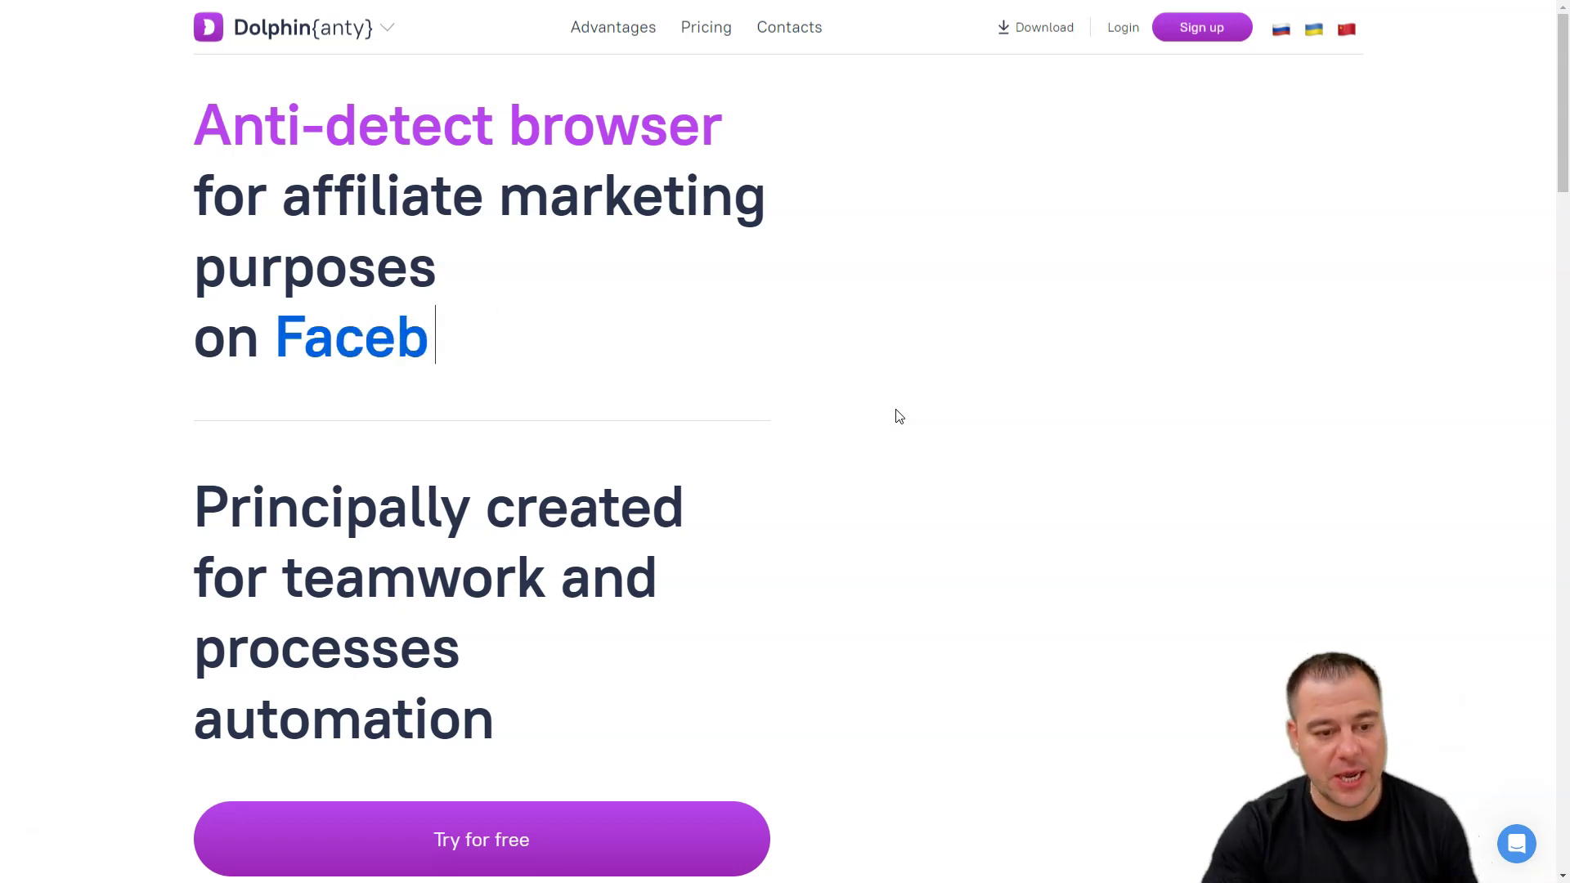
scroll(898, 413, down, 6)
scroll(899, 419, down, 2)
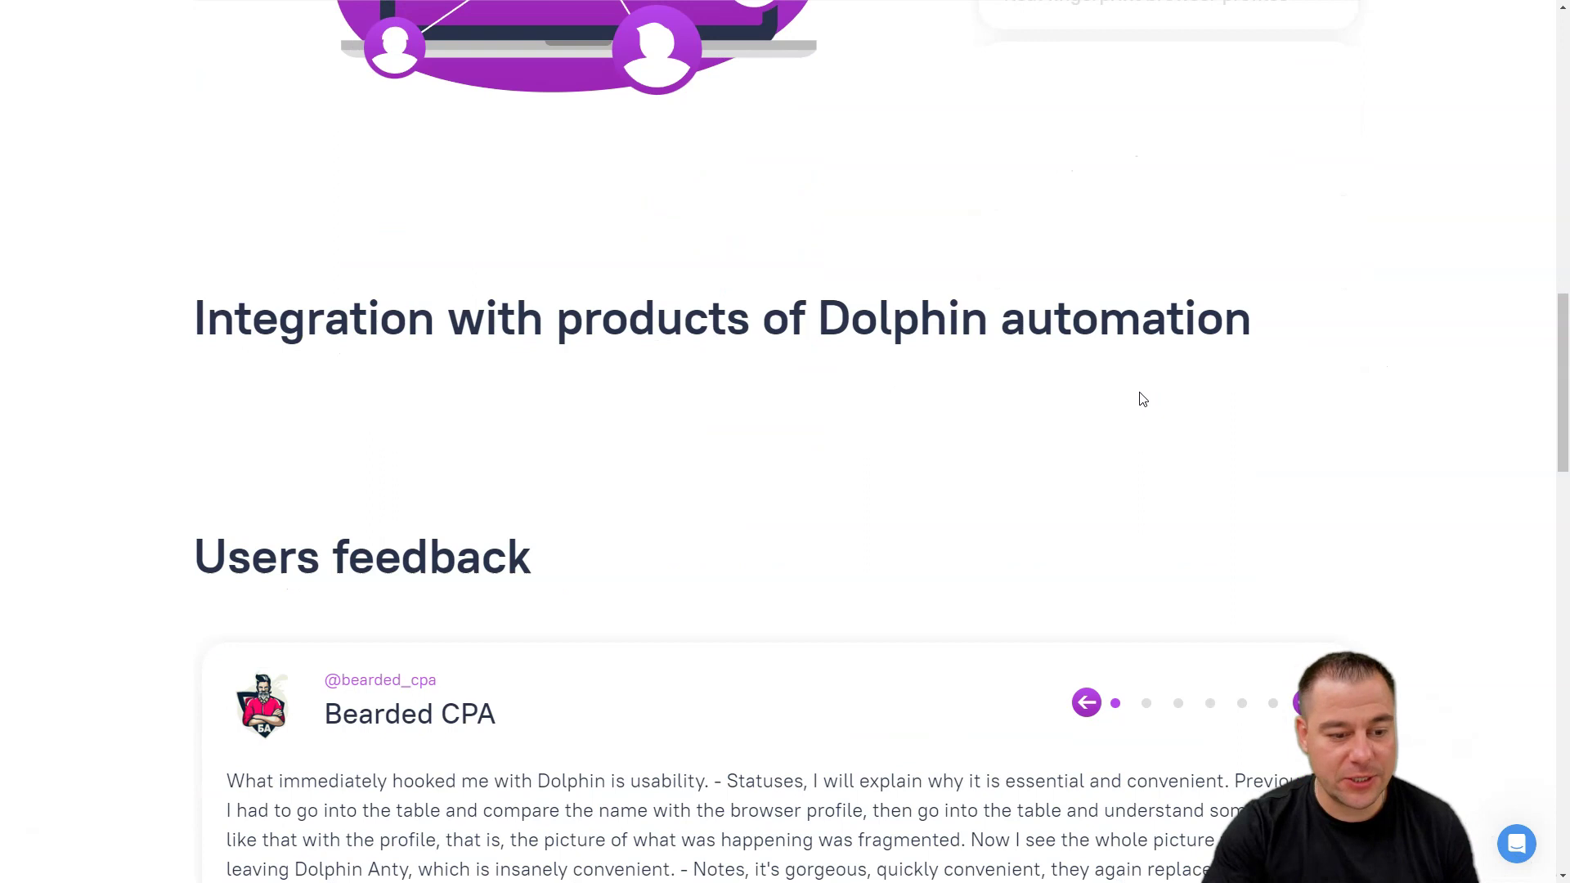
scroll(710, 388, down, 3)
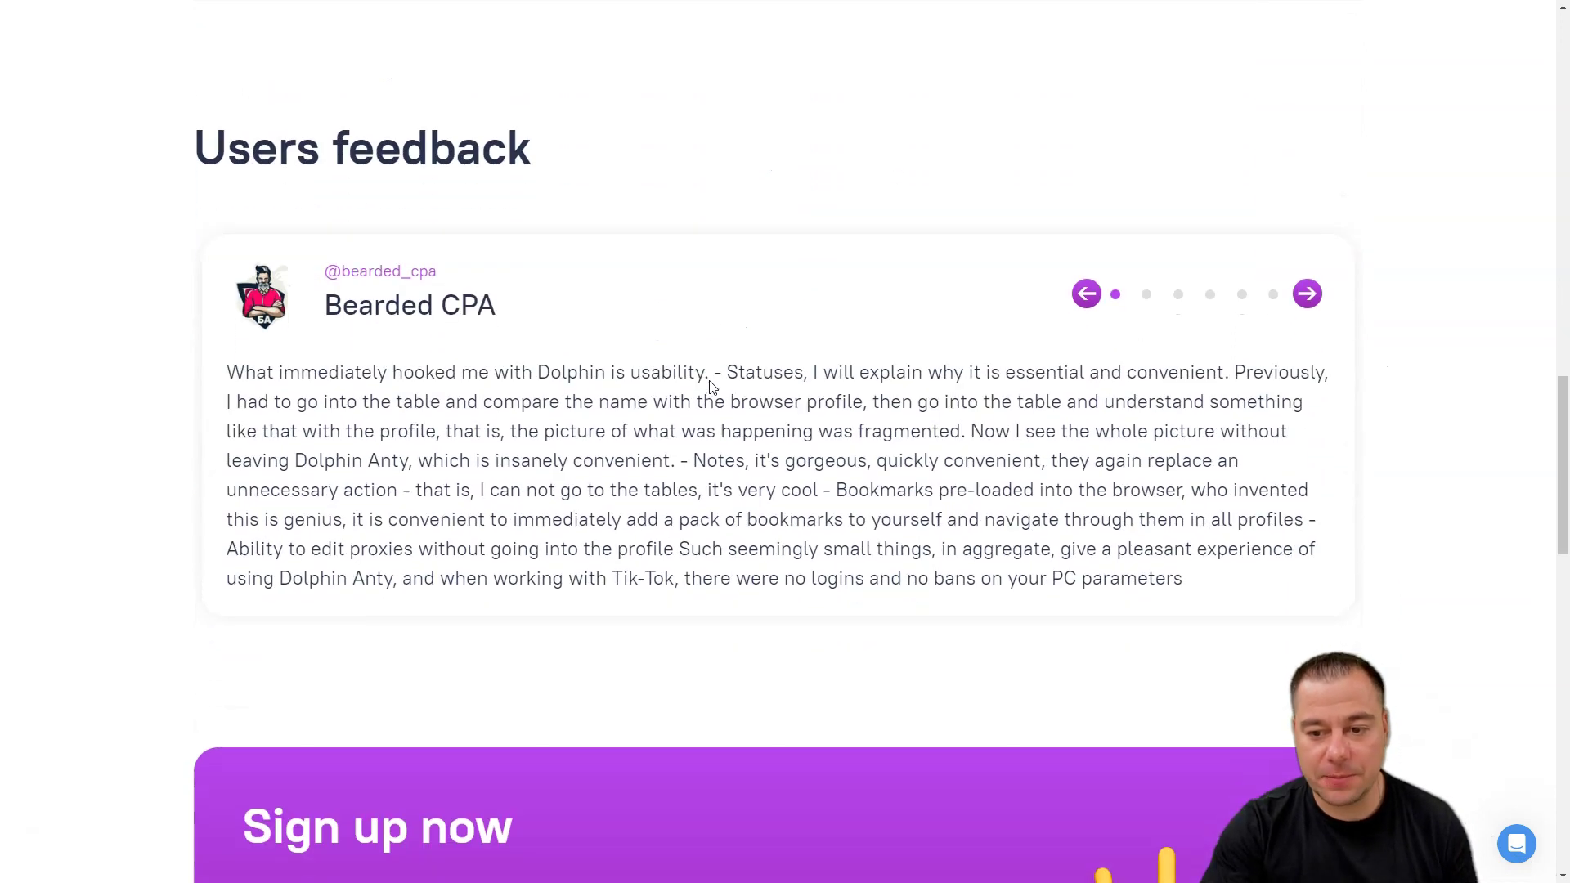
Step: Page the reviews carousel through Skanka, AdStudy and GamblingPro to the final PROXYS.IO review
click(1307, 296)
click(1308, 298)
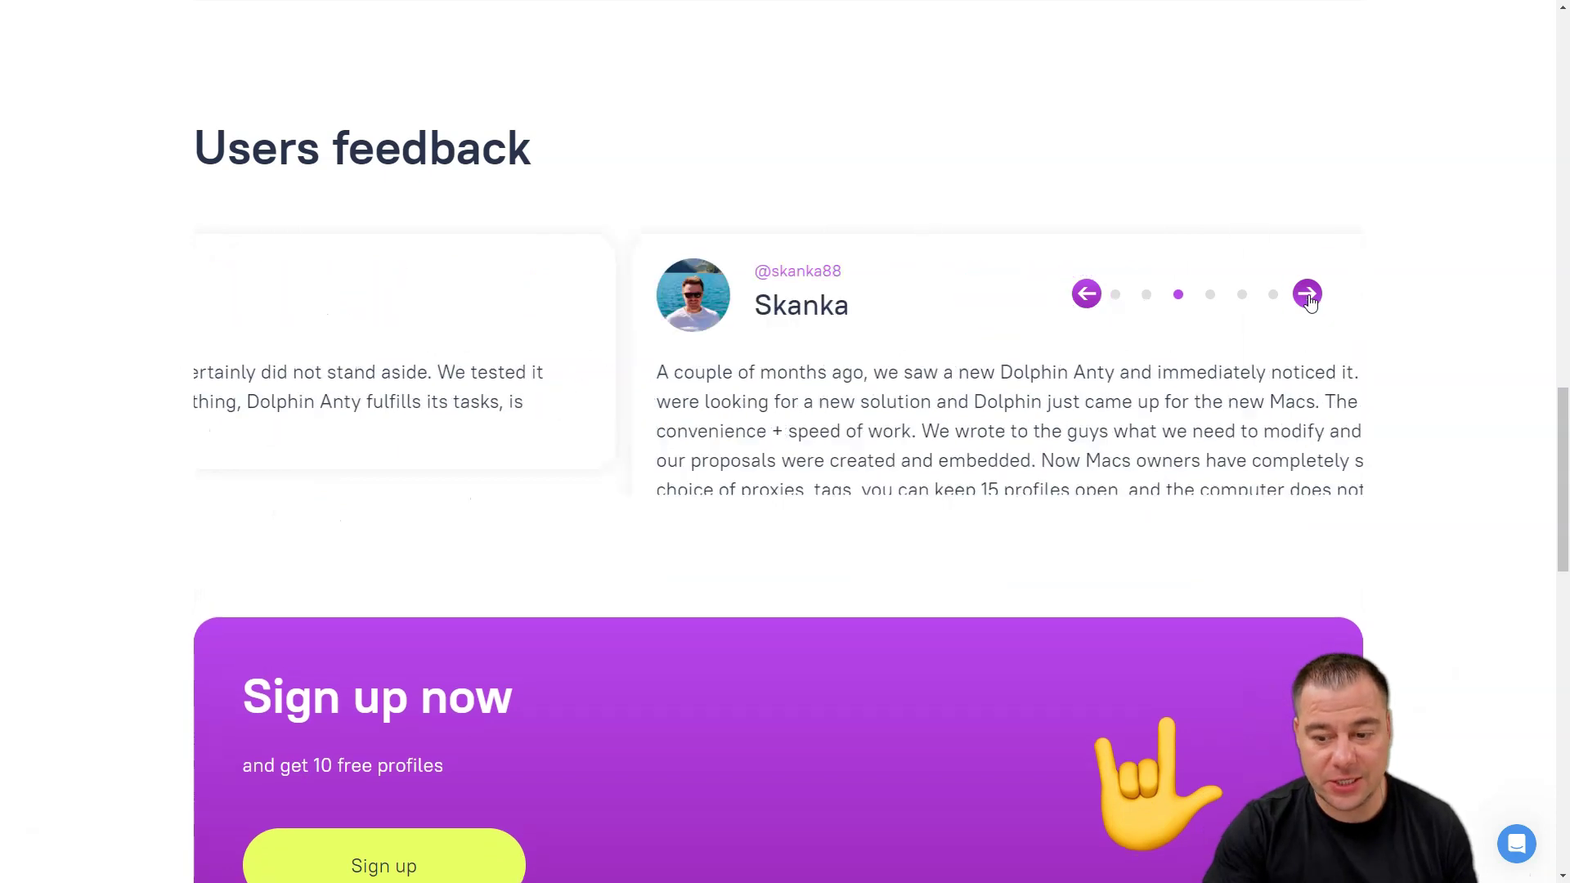
click(1309, 298)
click(1308, 297)
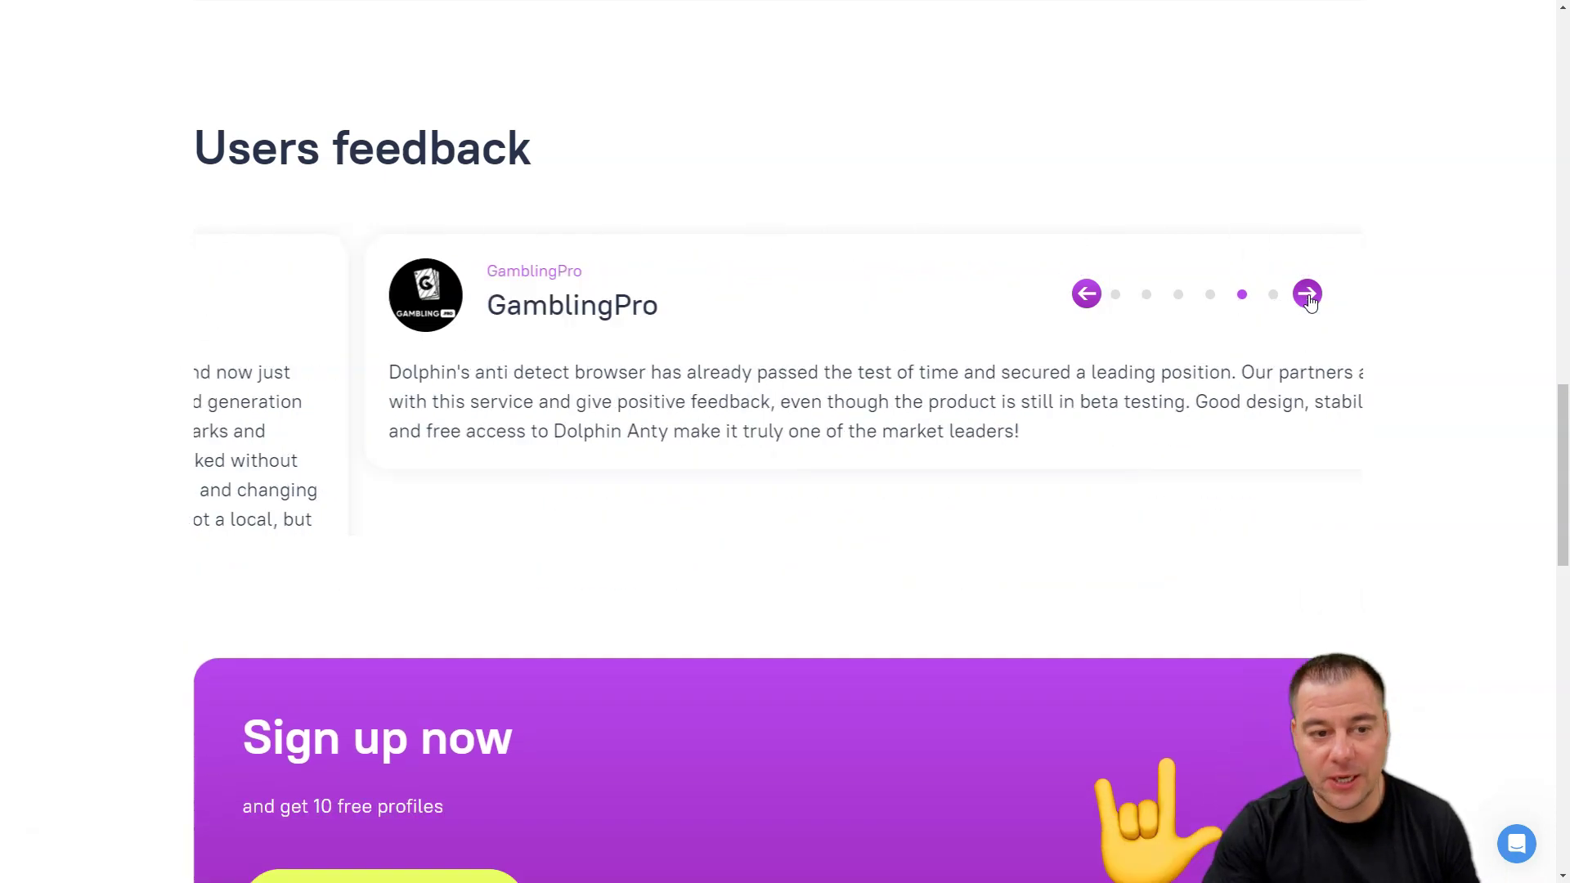
click(1308, 298)
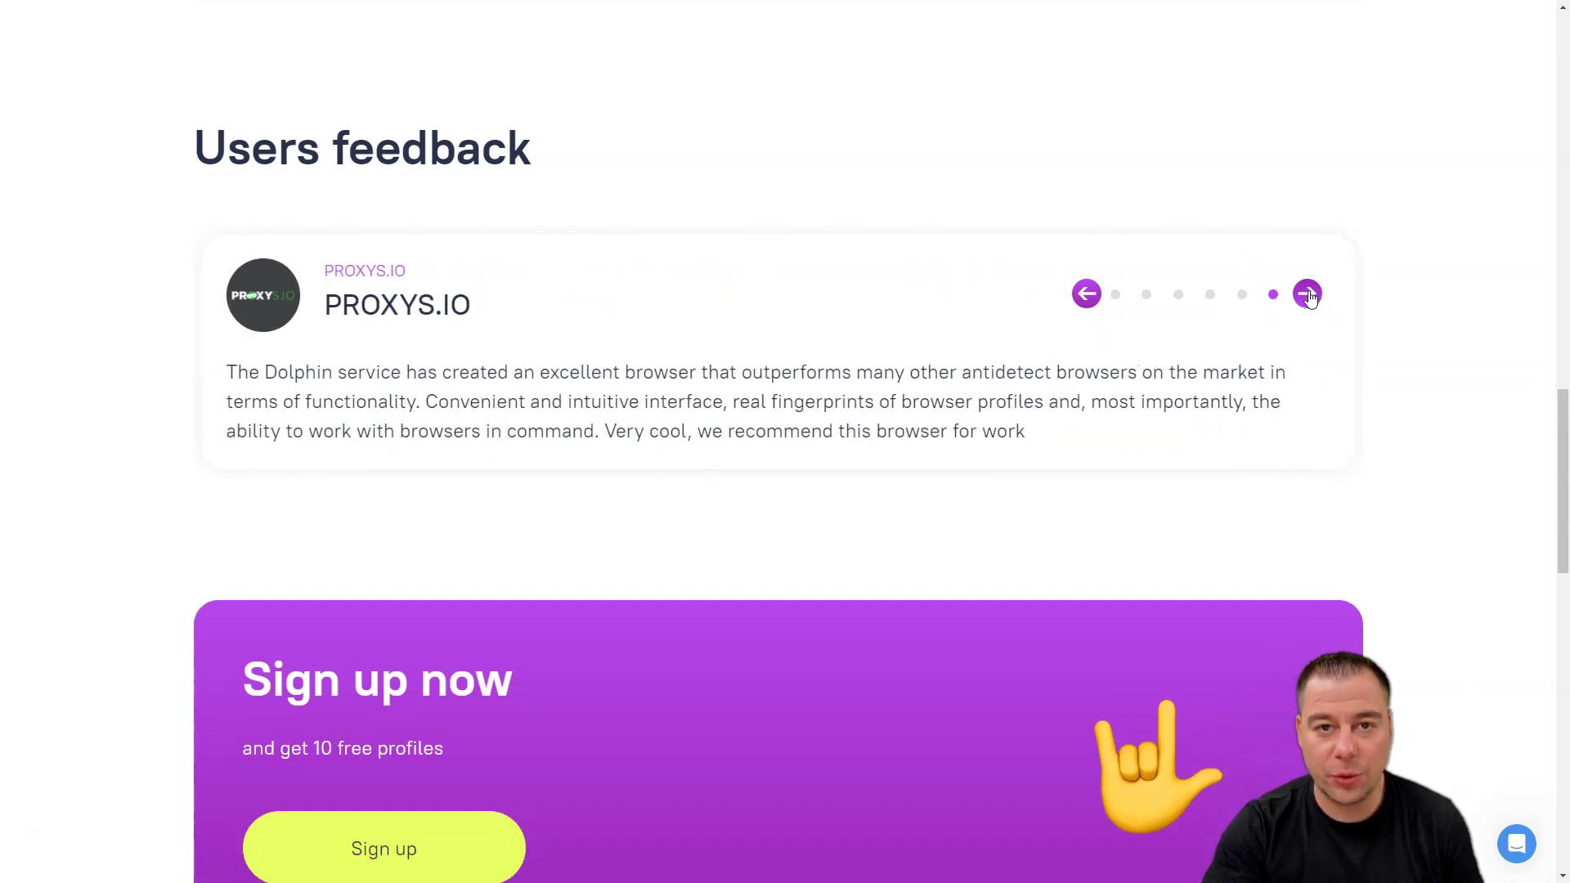
scroll(1390, 303, down, 10)
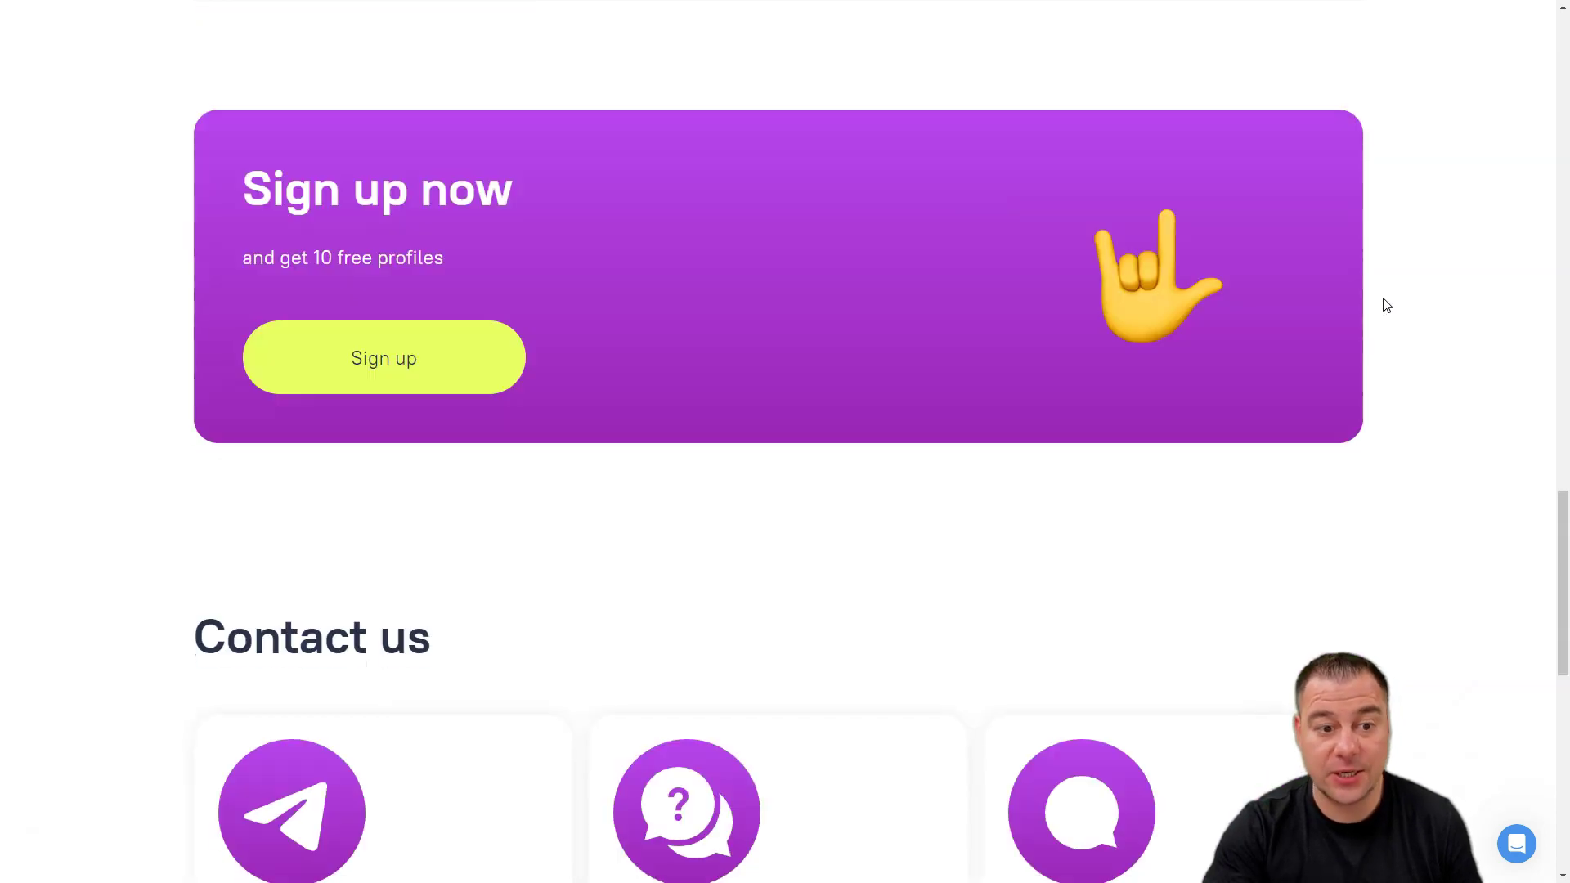
scroll(1393, 303, down, 7)
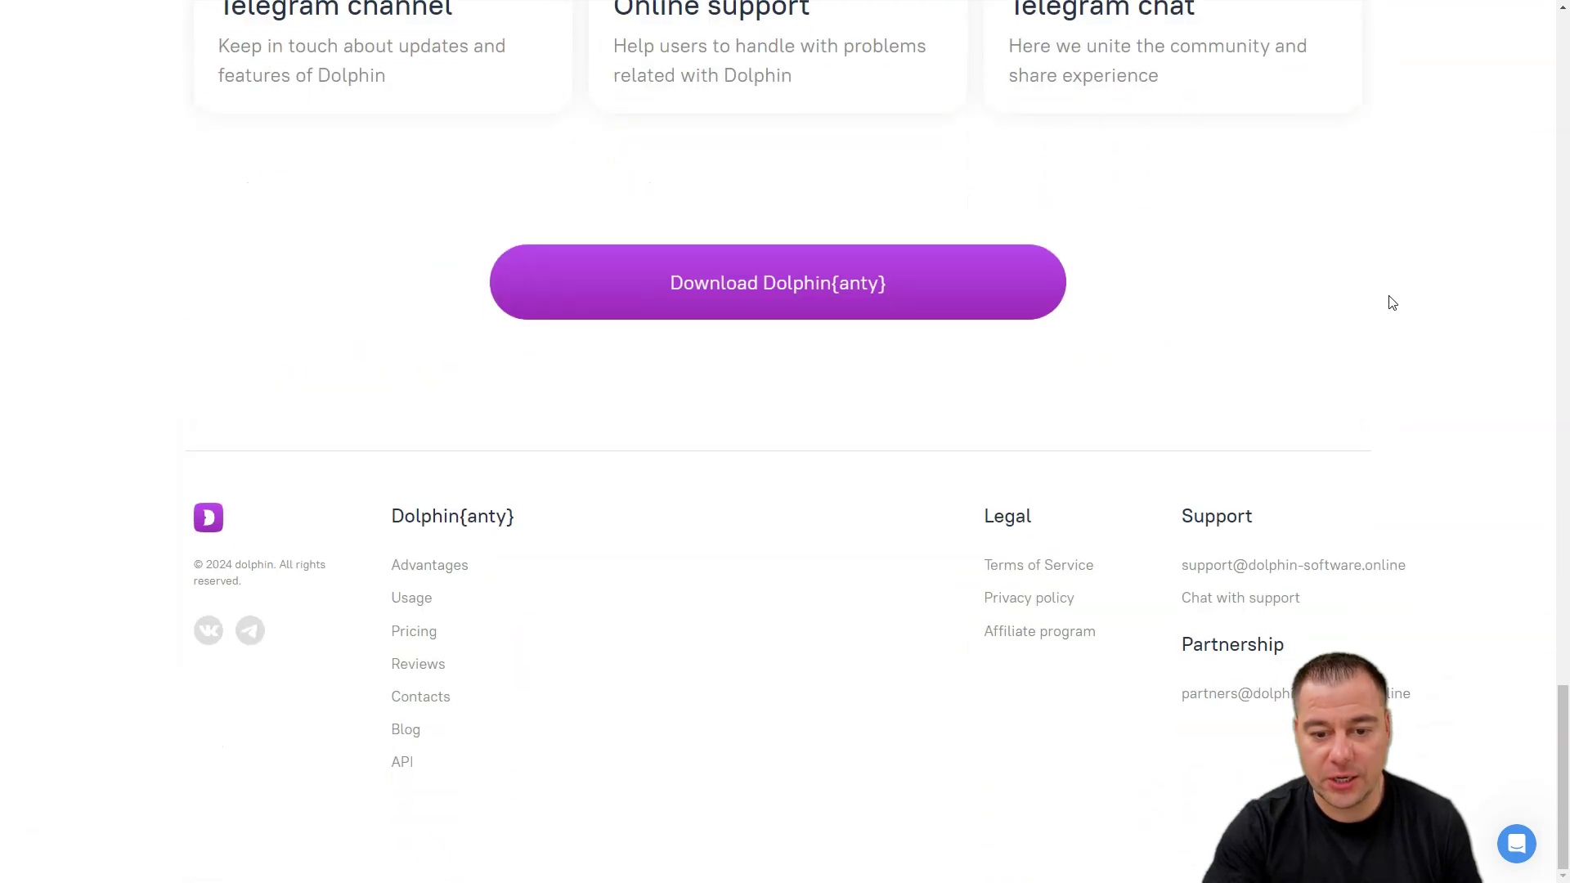
scroll(1393, 302, up, 20)
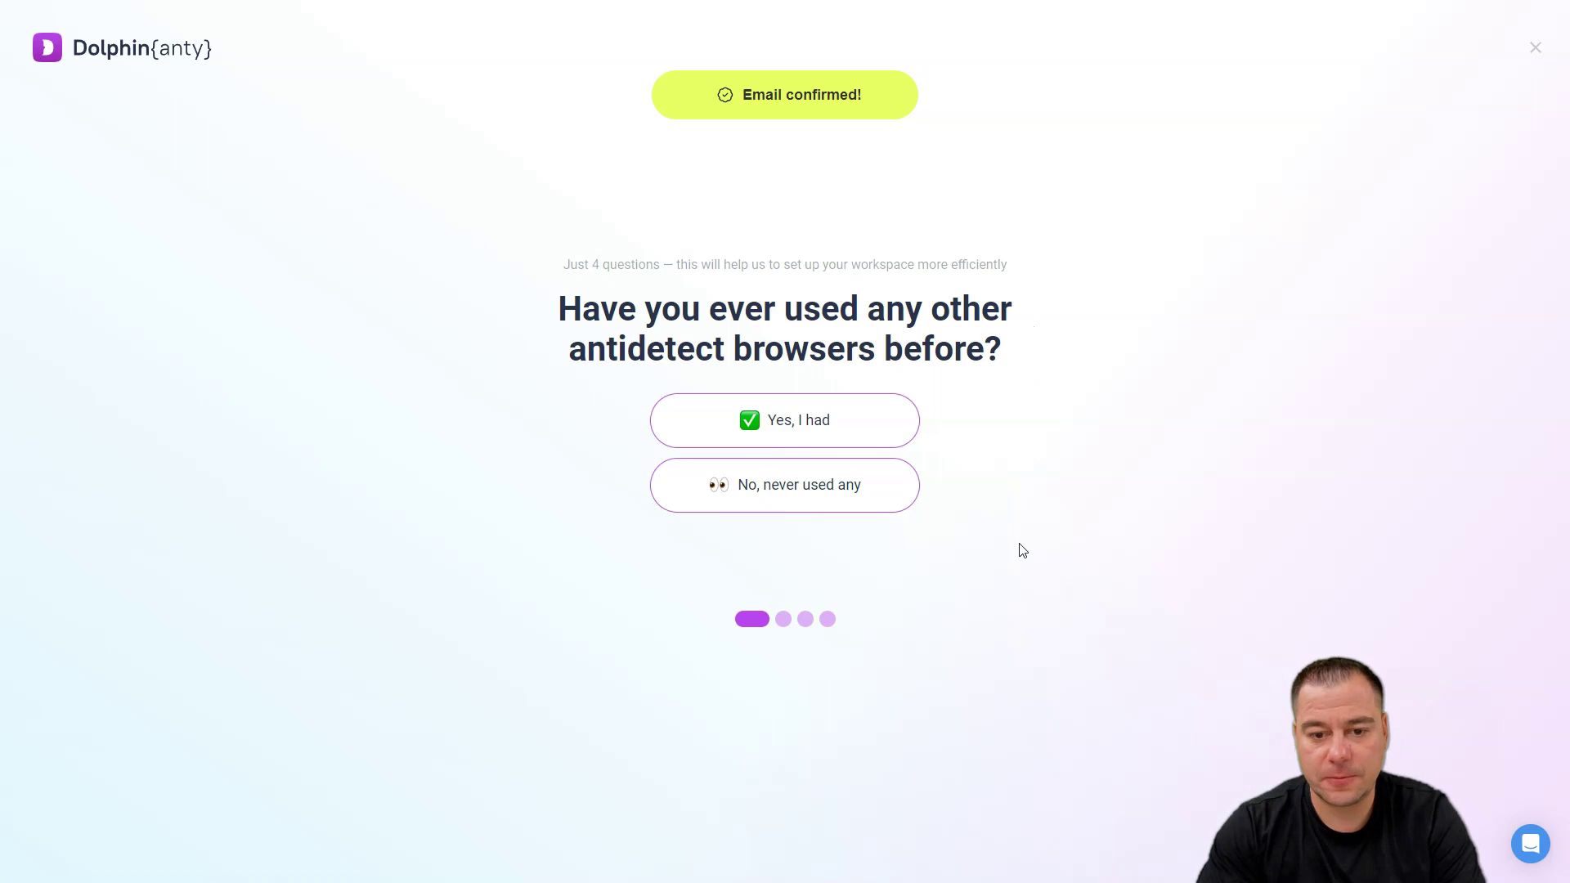
Step: Answer the survey: no prior antidetect browser, Crowd Marketing/SEO/SMM use, profile count, 3-5 team members
click(783, 499)
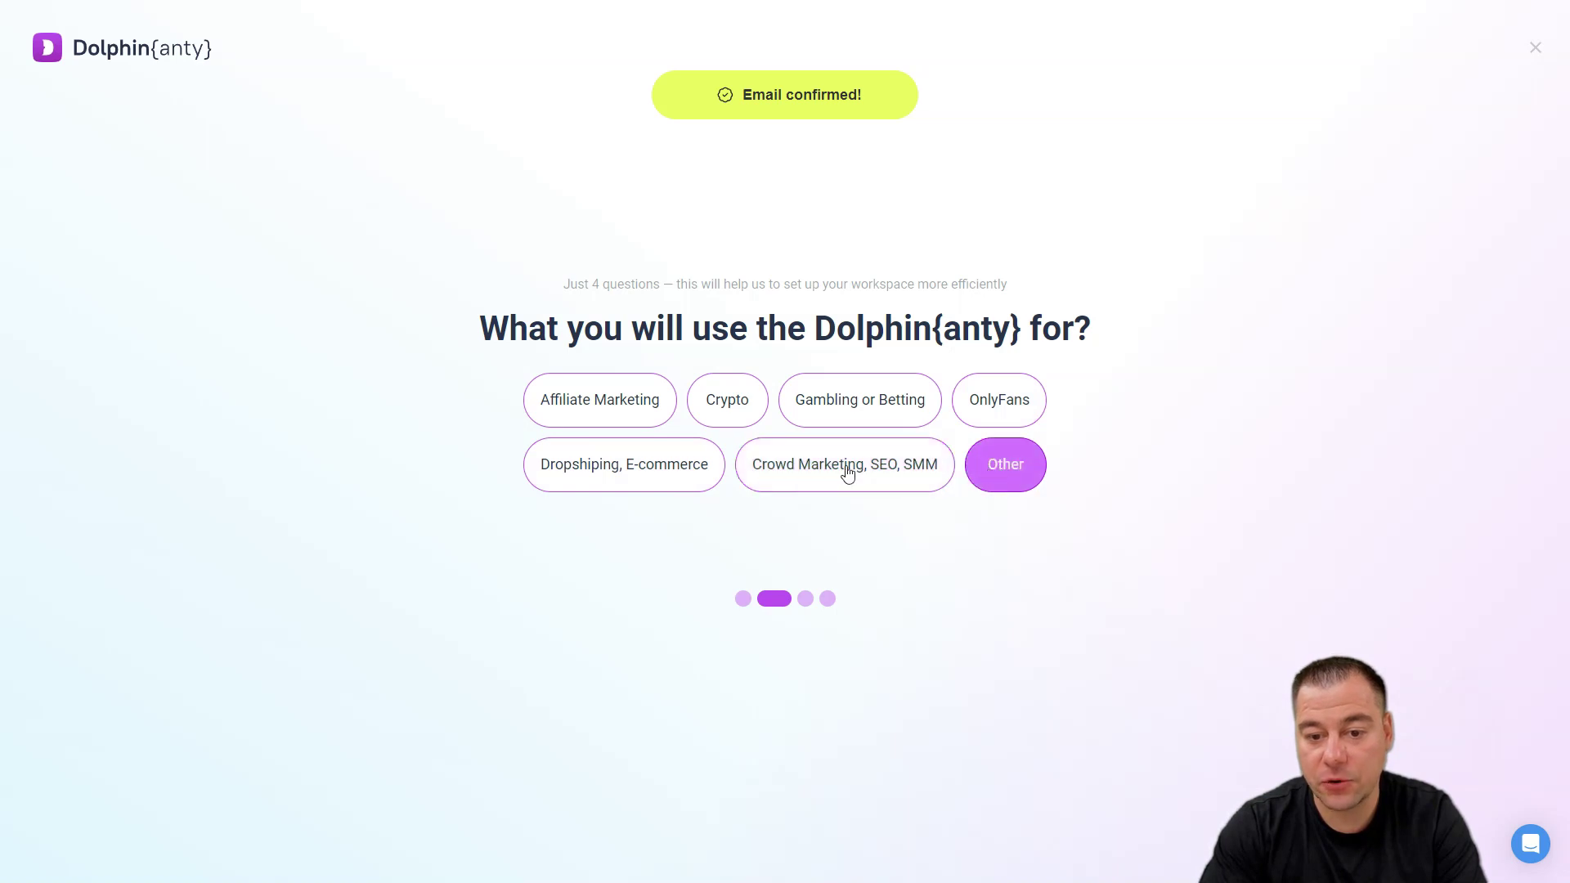
click(842, 475)
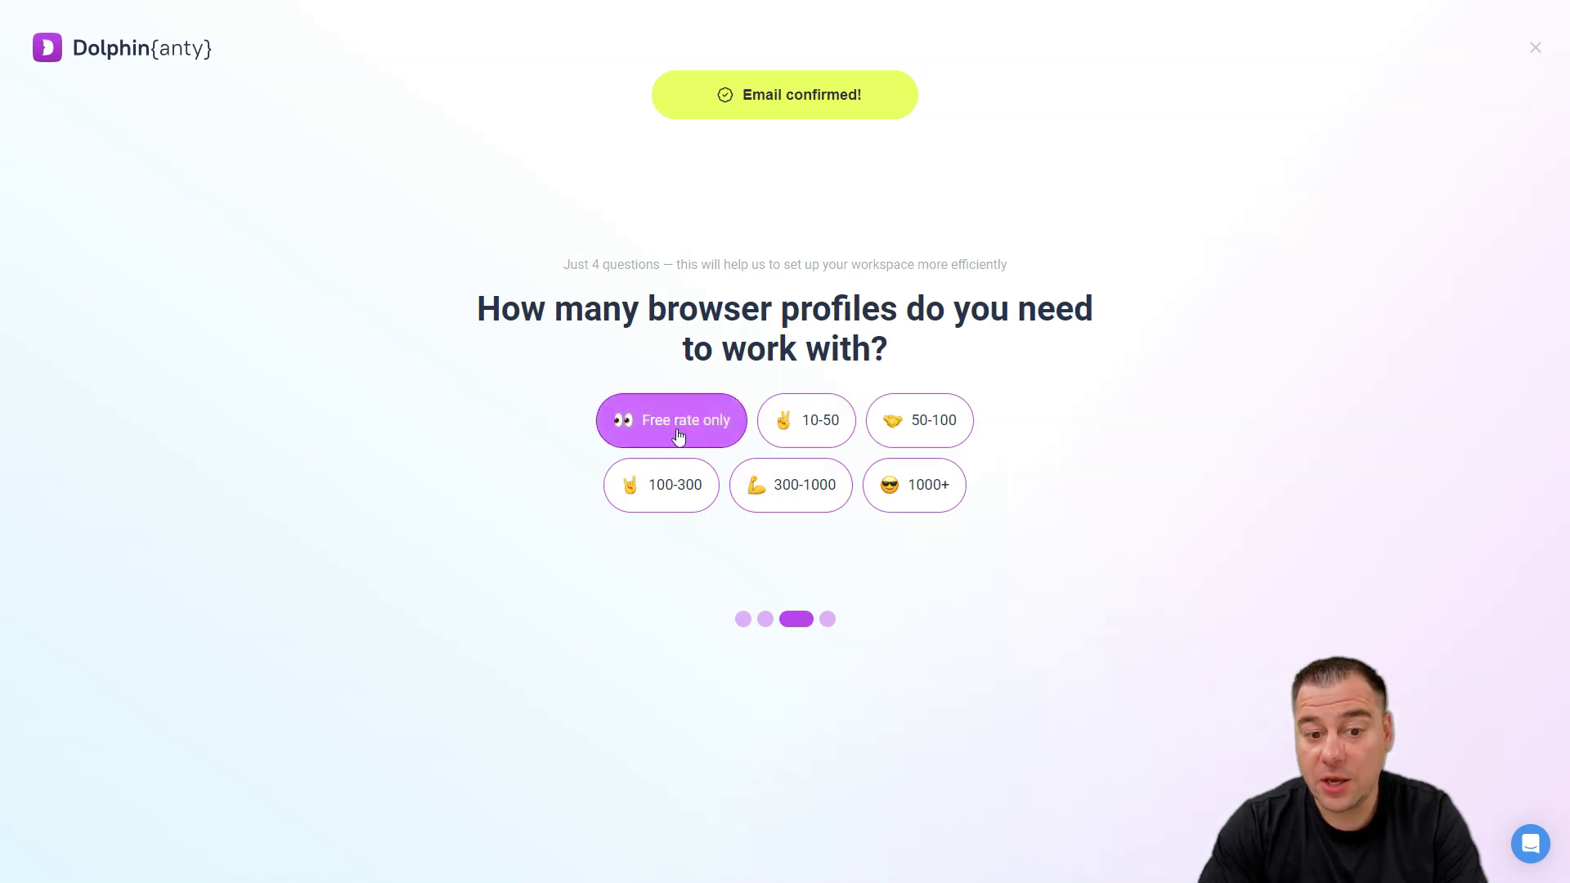
click(829, 436)
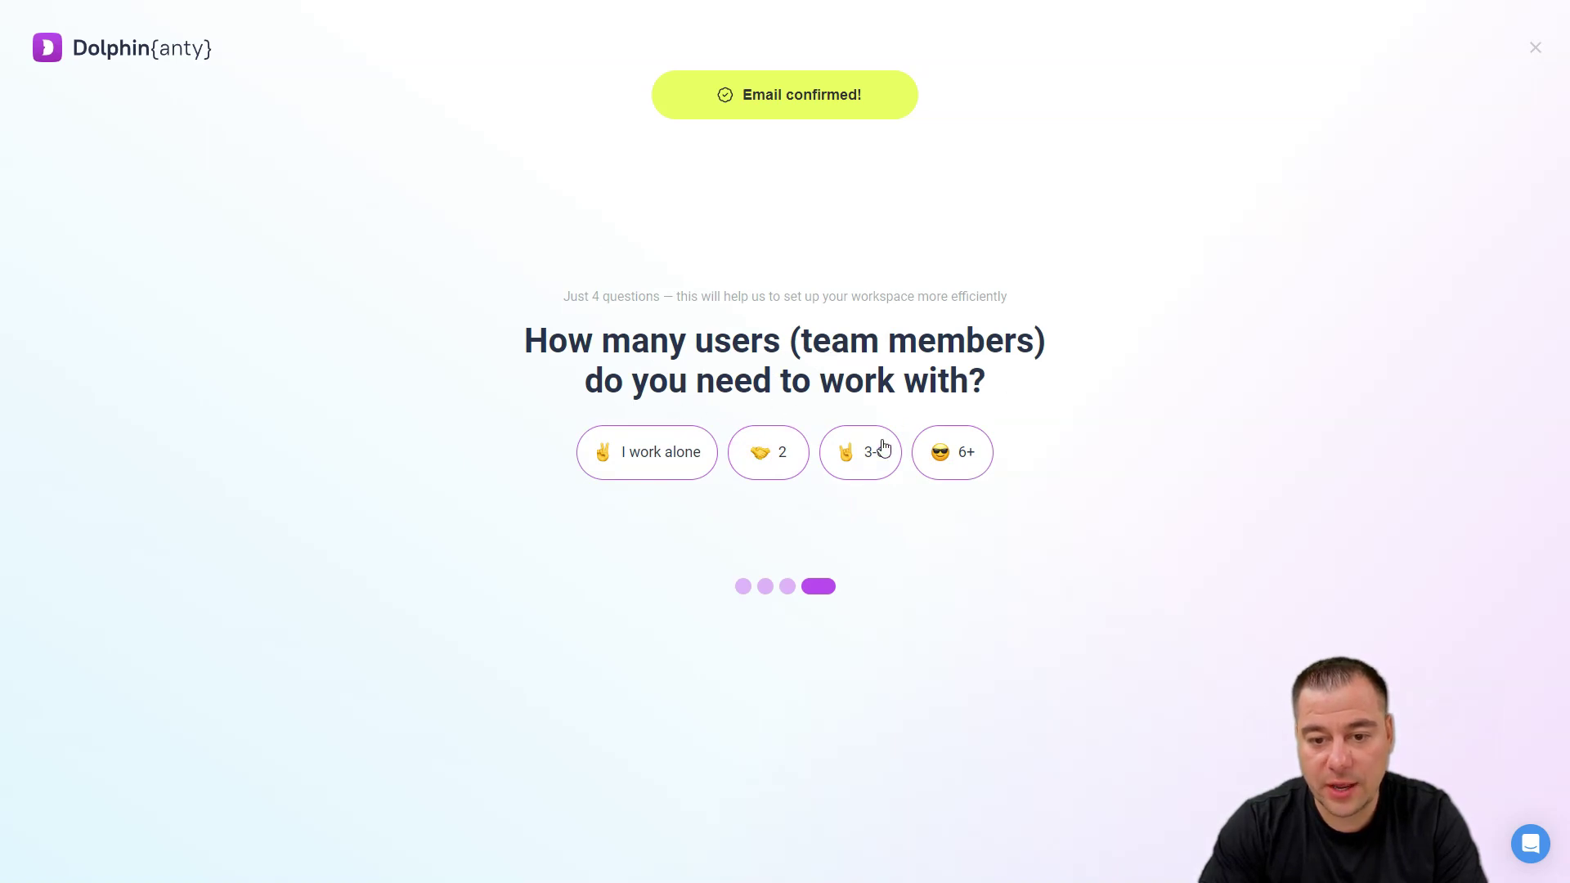
click(854, 460)
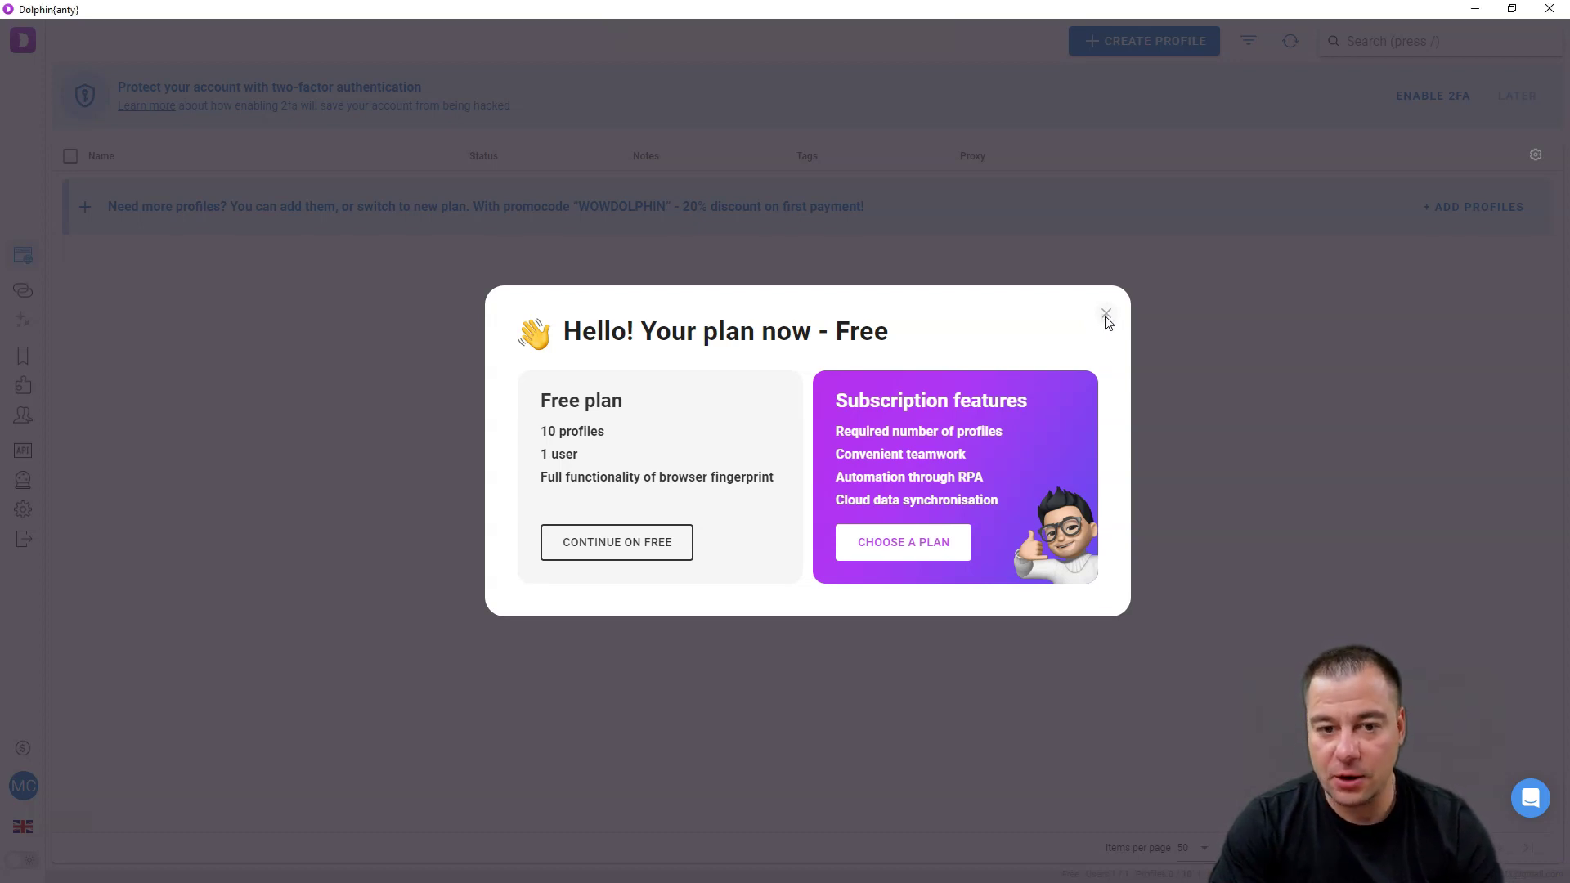
Step: Close the 'Hello! Your plan now - Free' welcome notice
click(1104, 318)
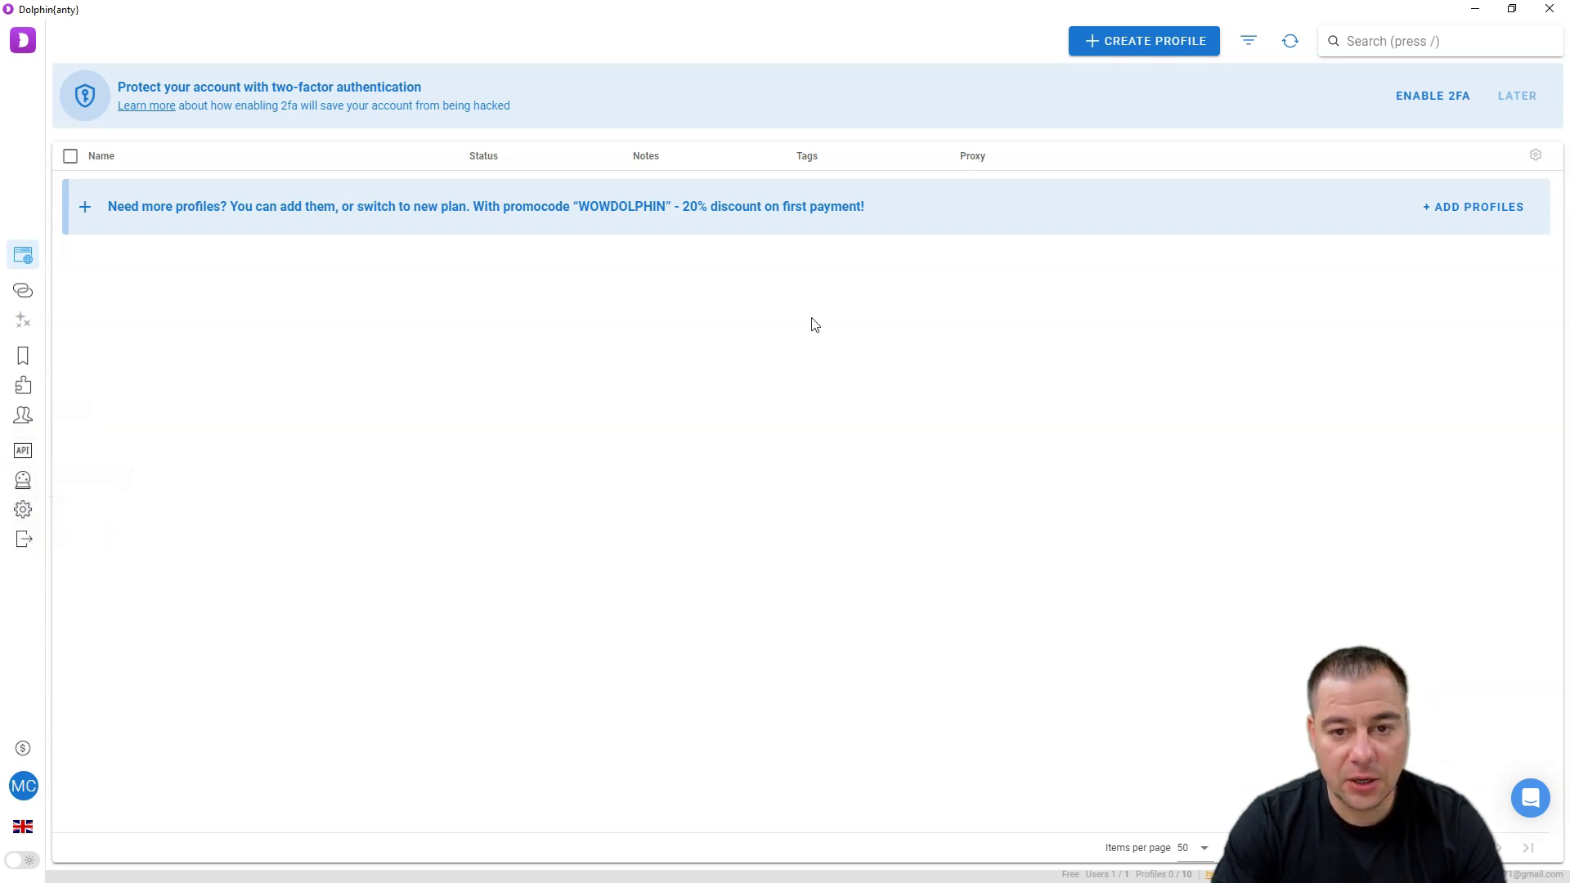
Step: Start a new browser profile and look over its status options, tags field and settings
click(1115, 45)
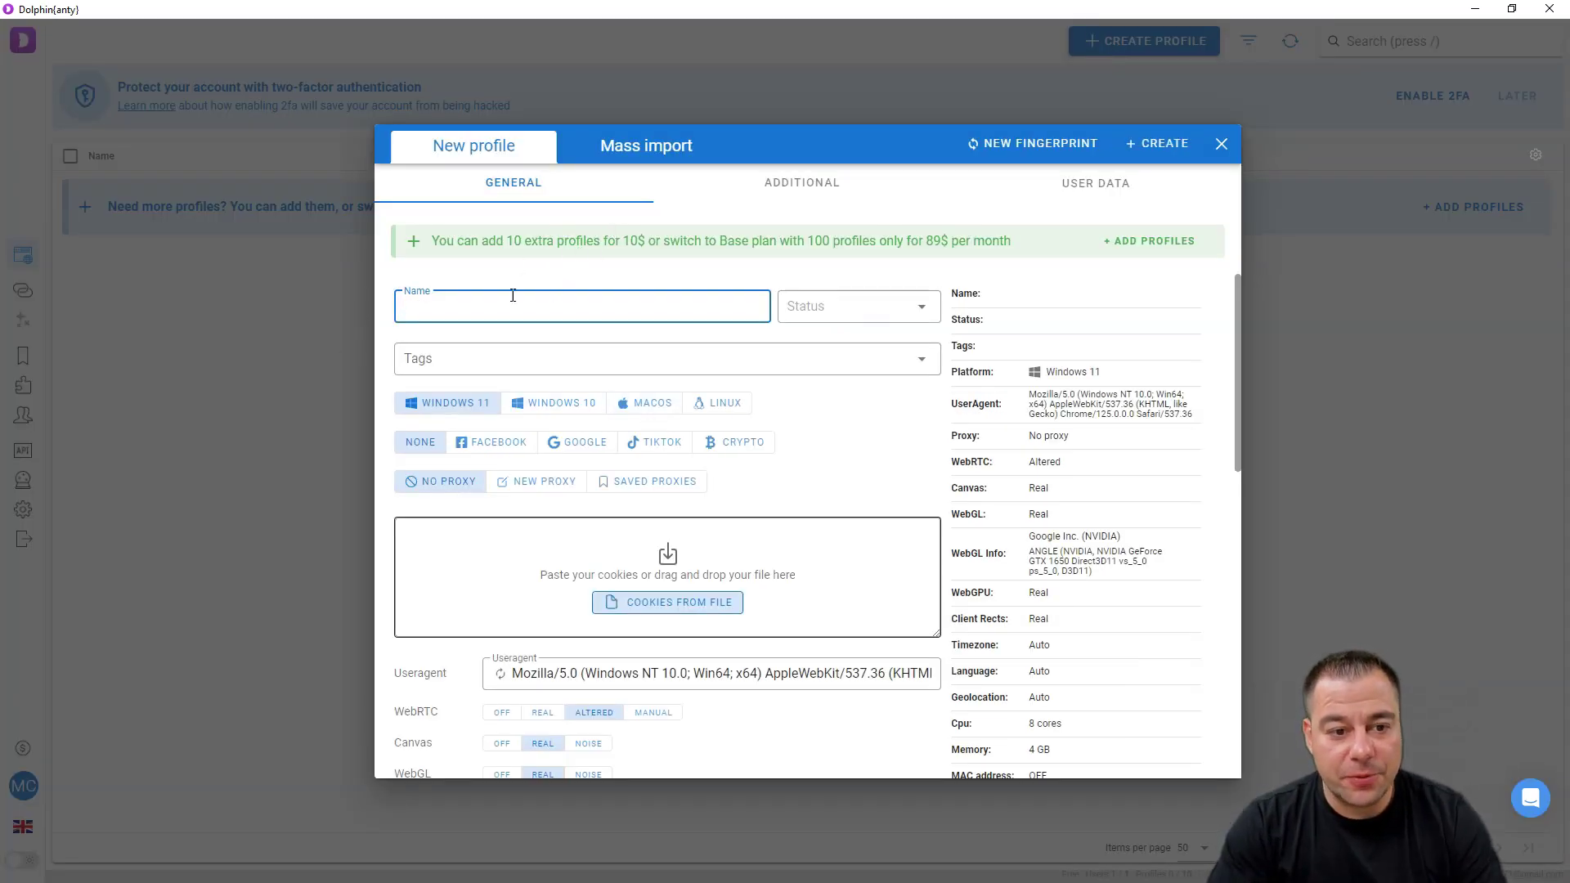
click(878, 299)
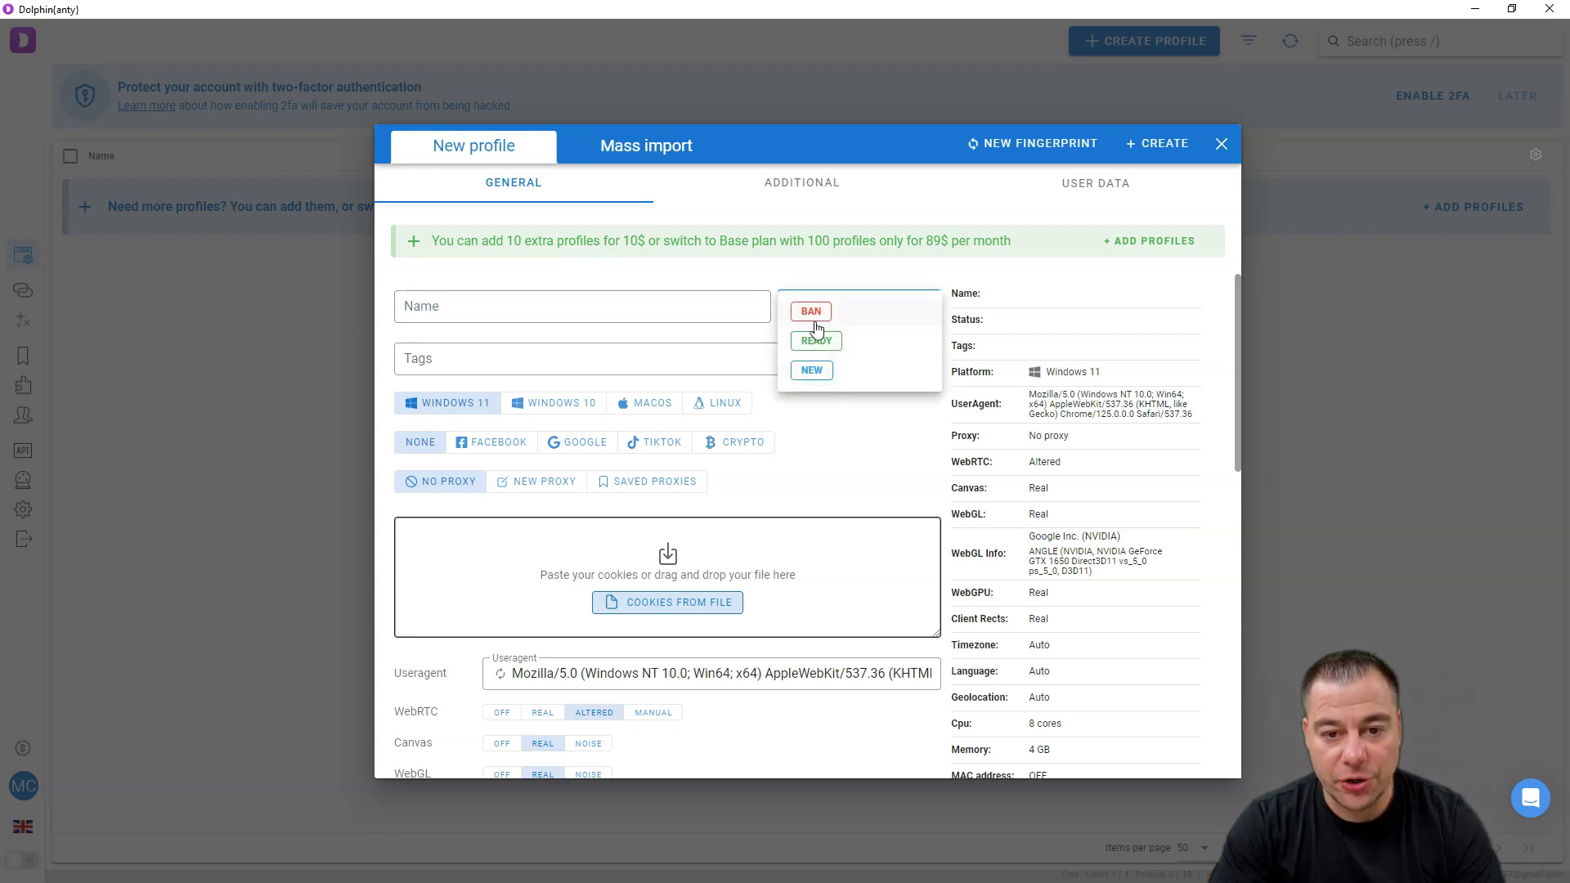
click(651, 365)
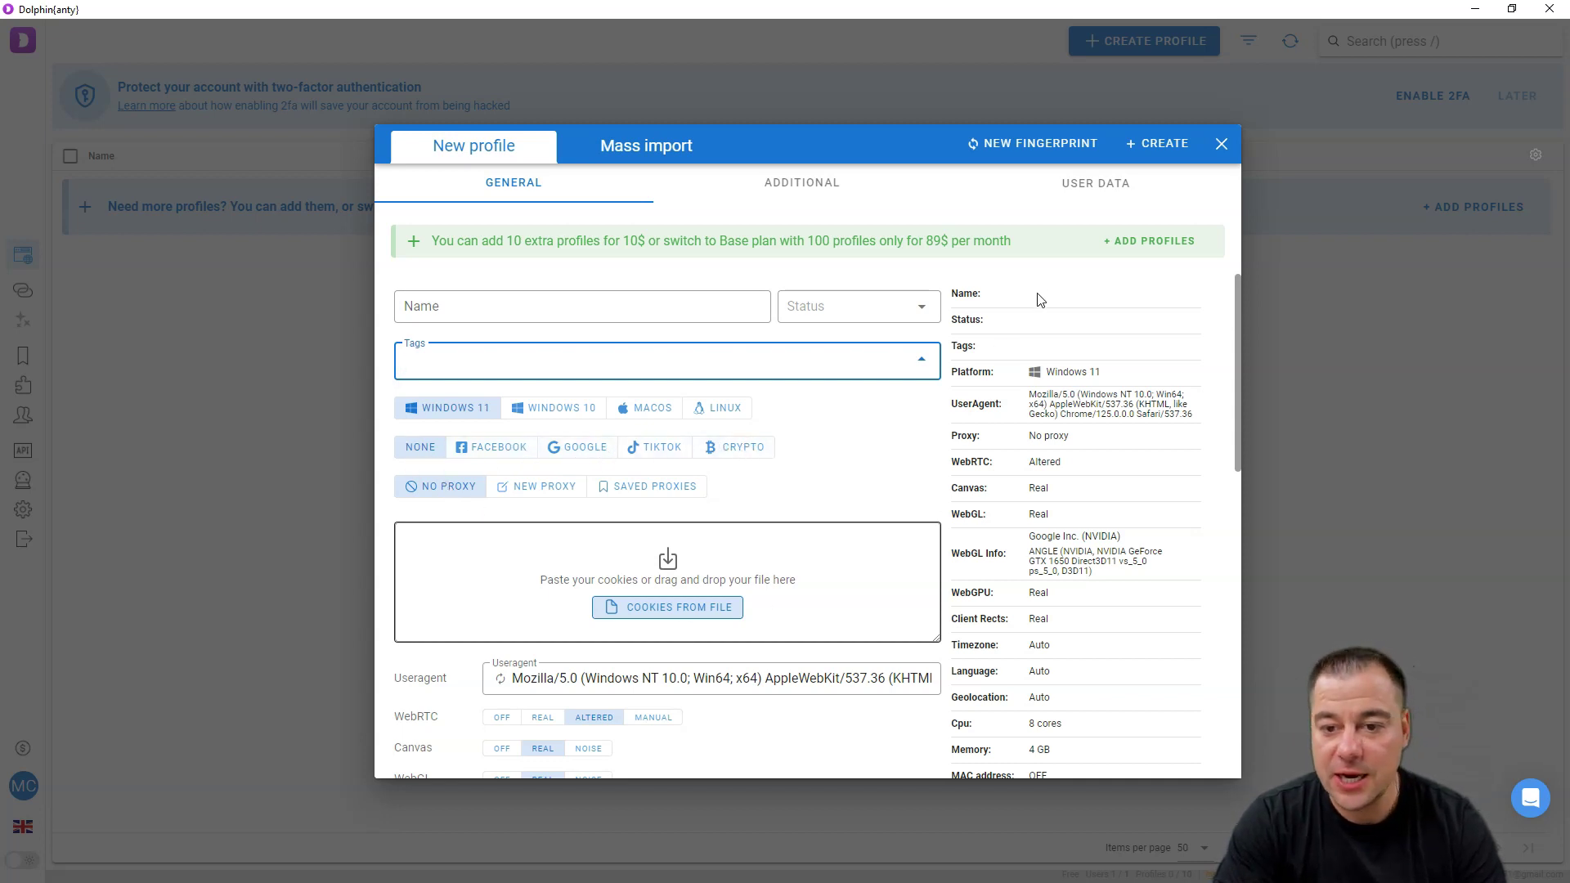
scroll(749, 503, down, 4)
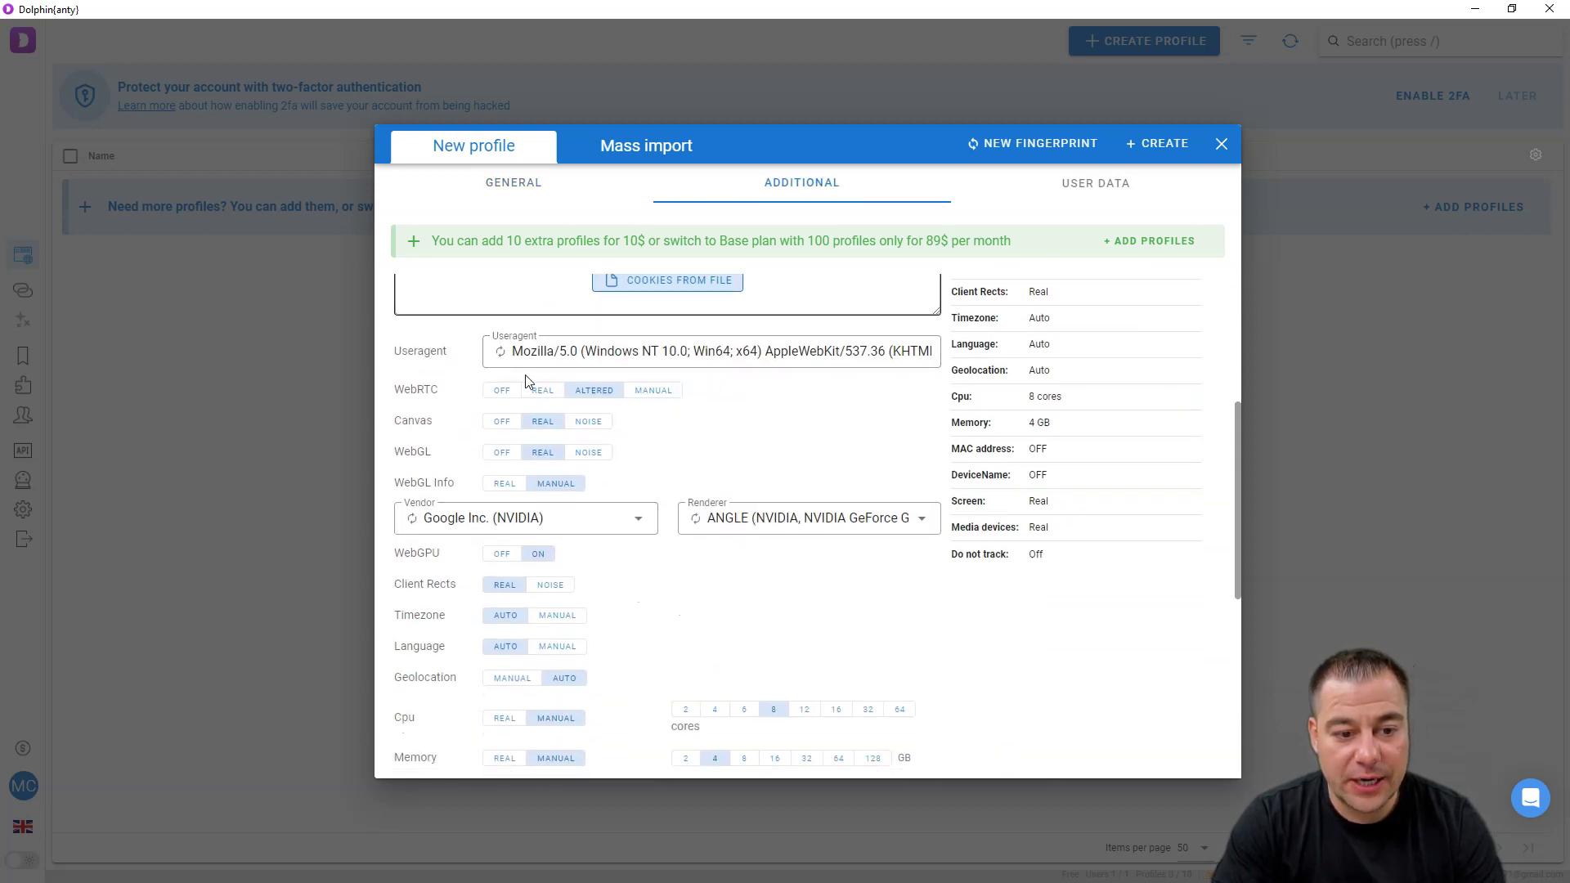
scroll(450, 511, down, 2)
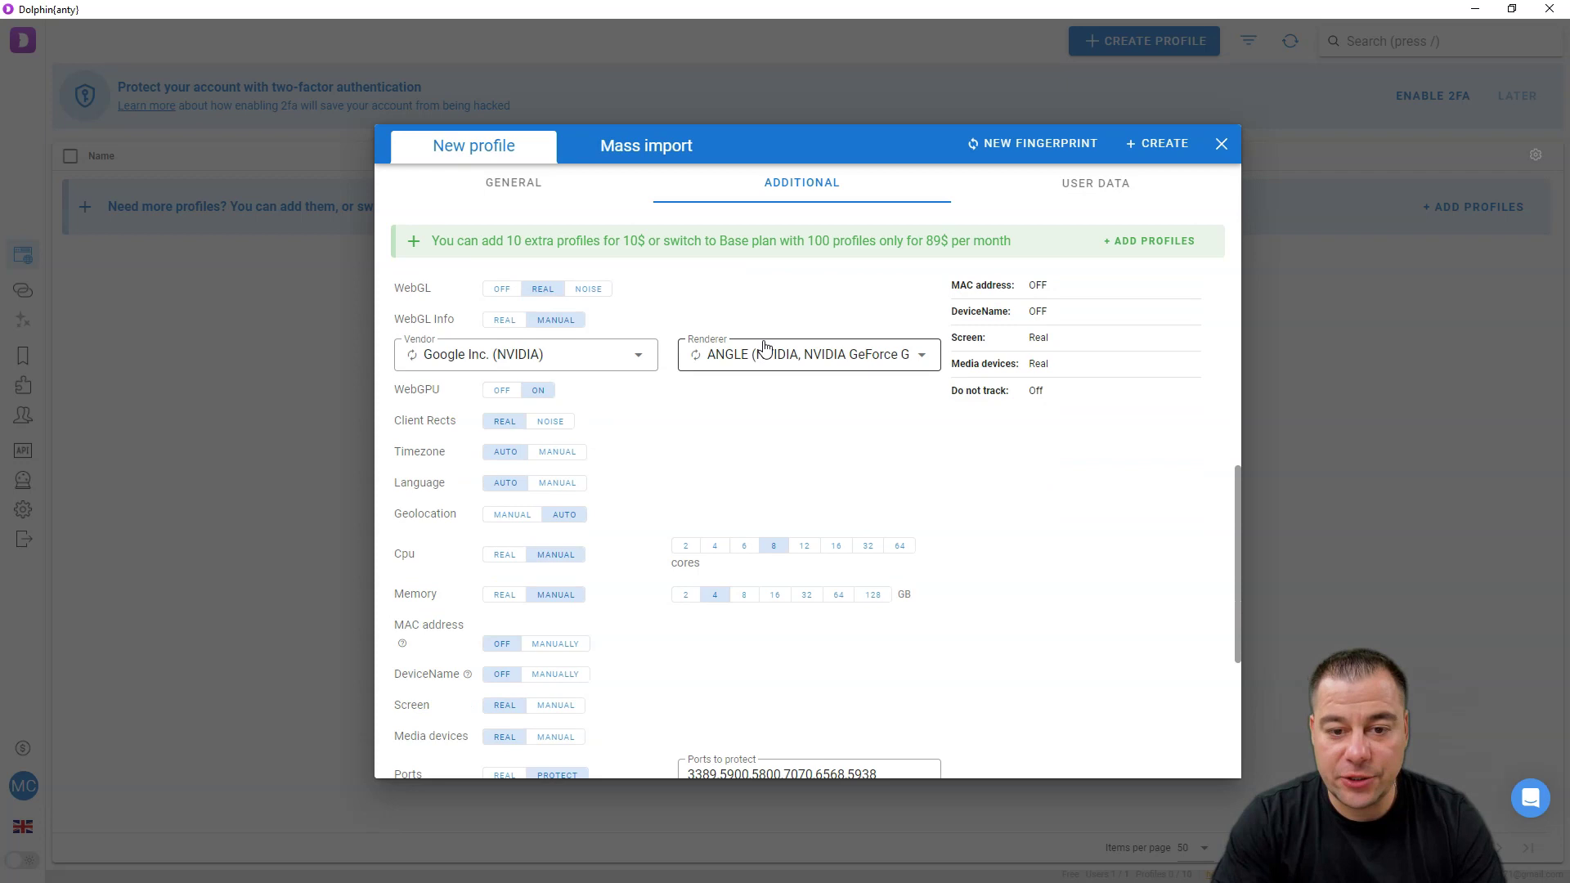
scroll(646, 425, down, 4)
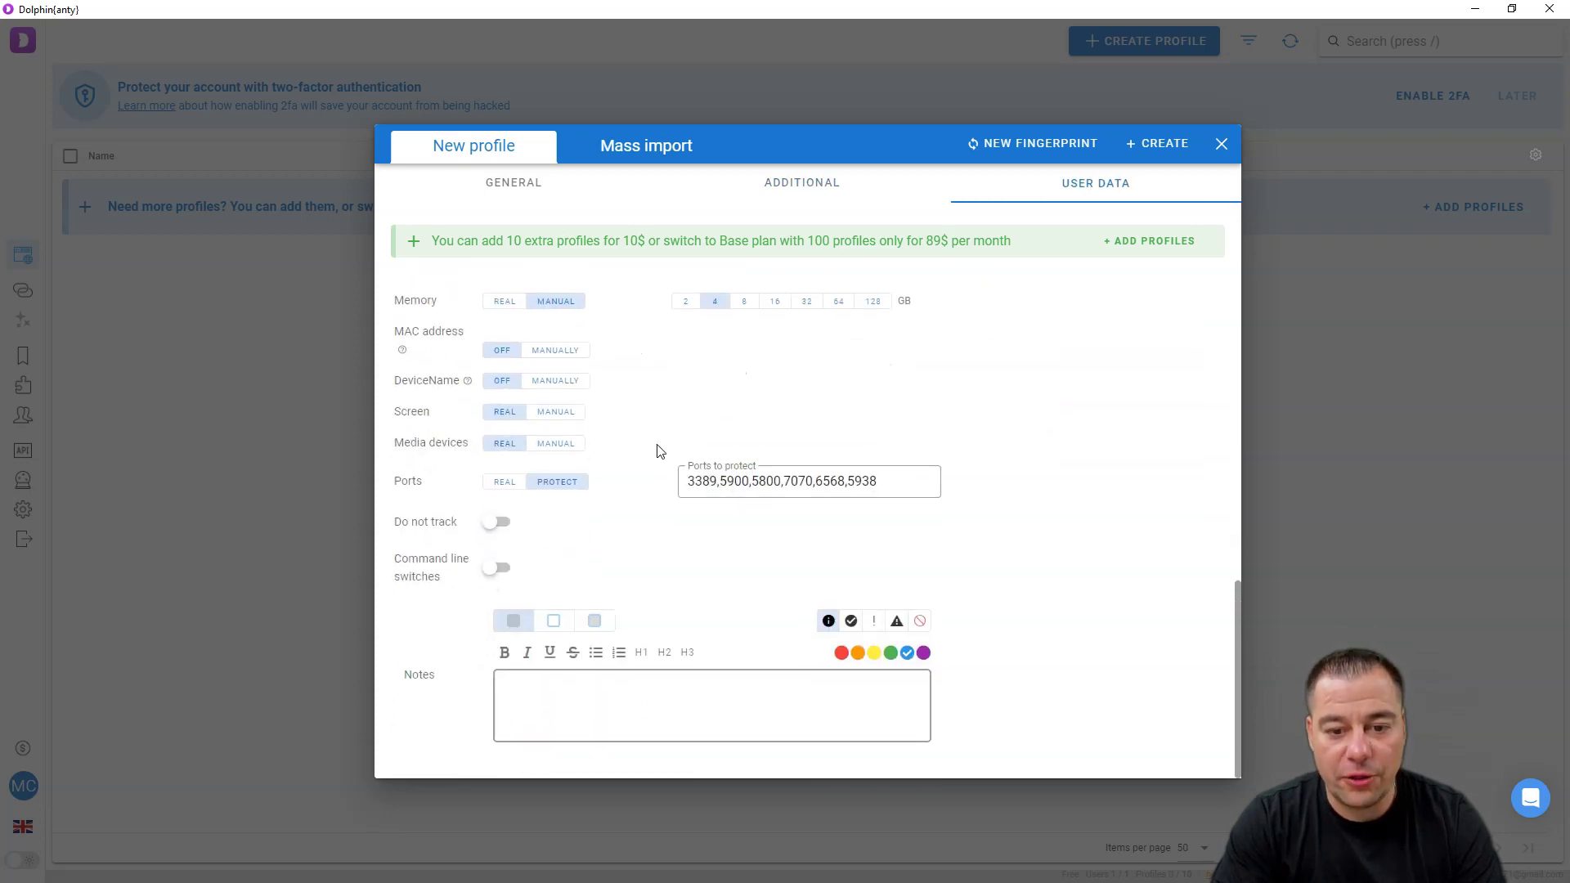
scroll(657, 487, up, 4)
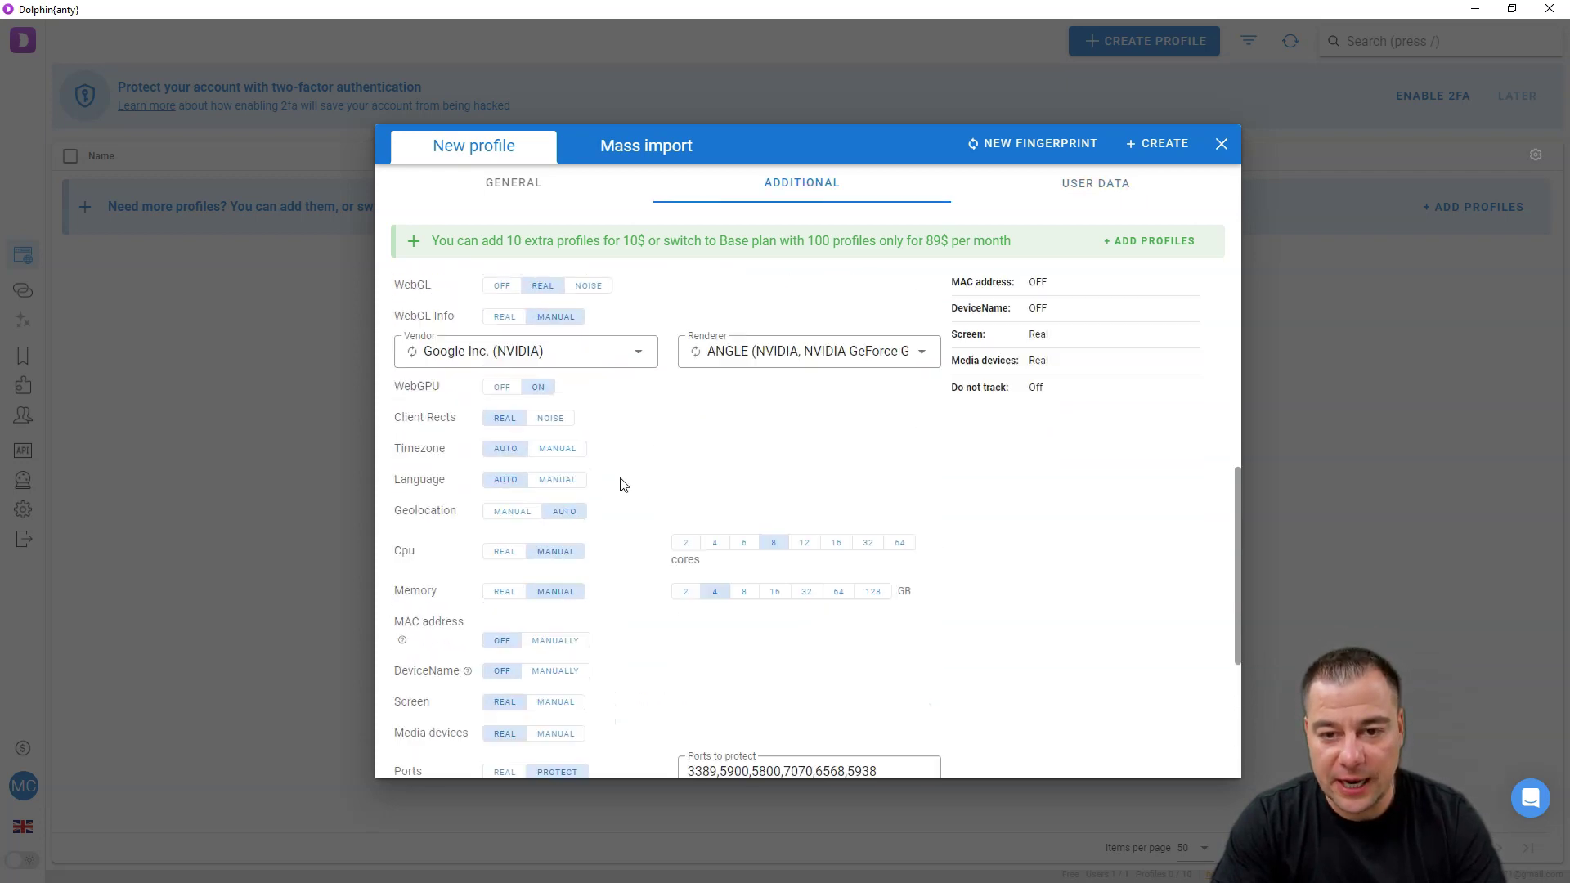
scroll(623, 485, up, 3)
scroll(701, 434, down, 6)
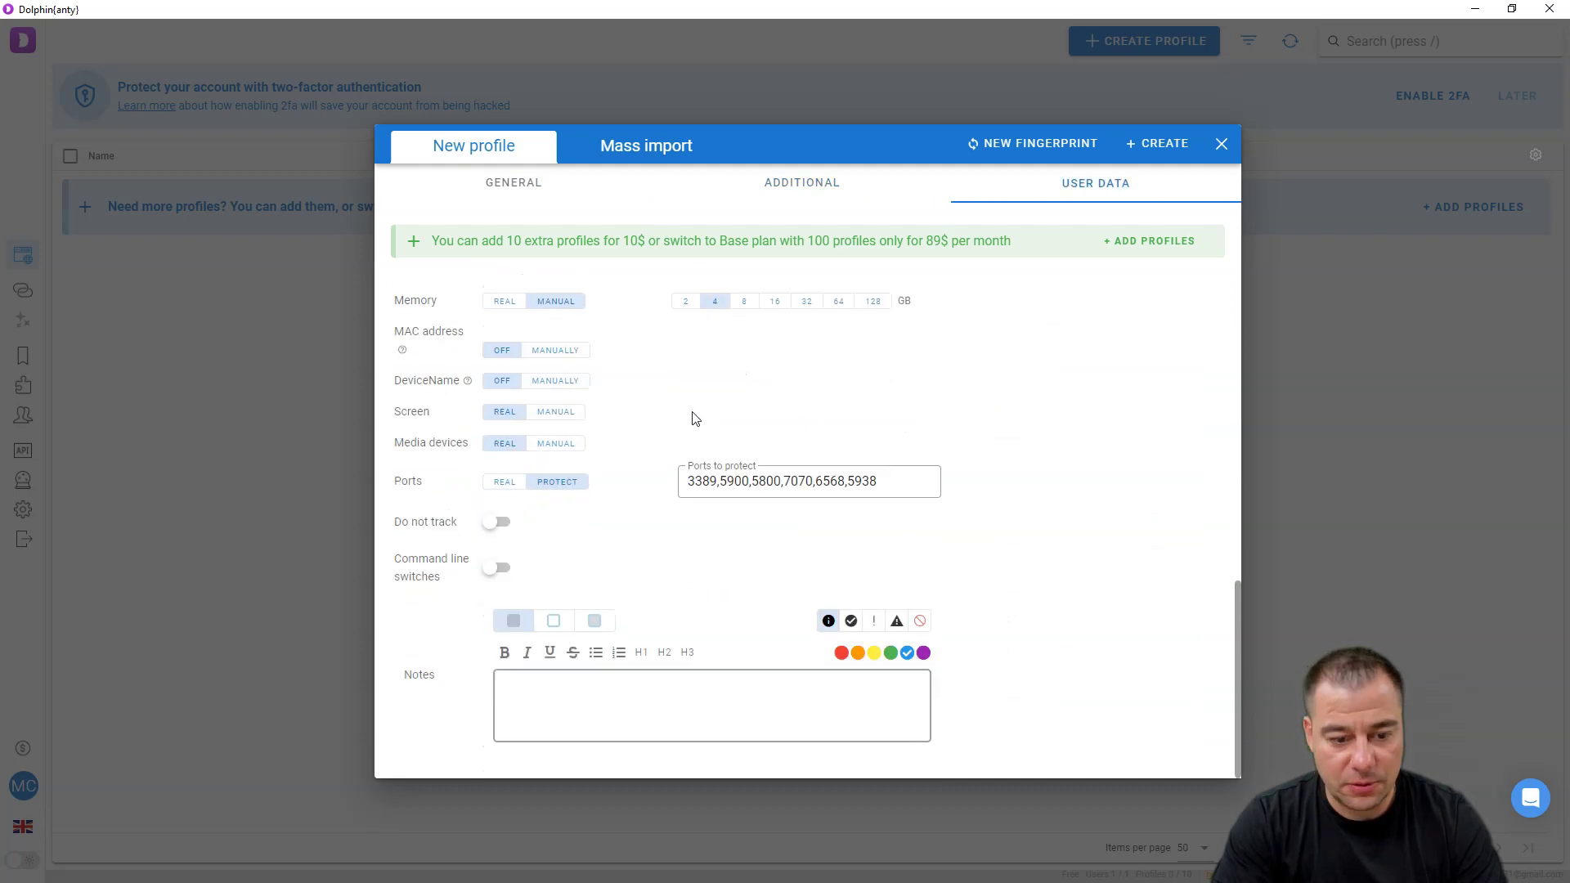
scroll(695, 418, up, 6)
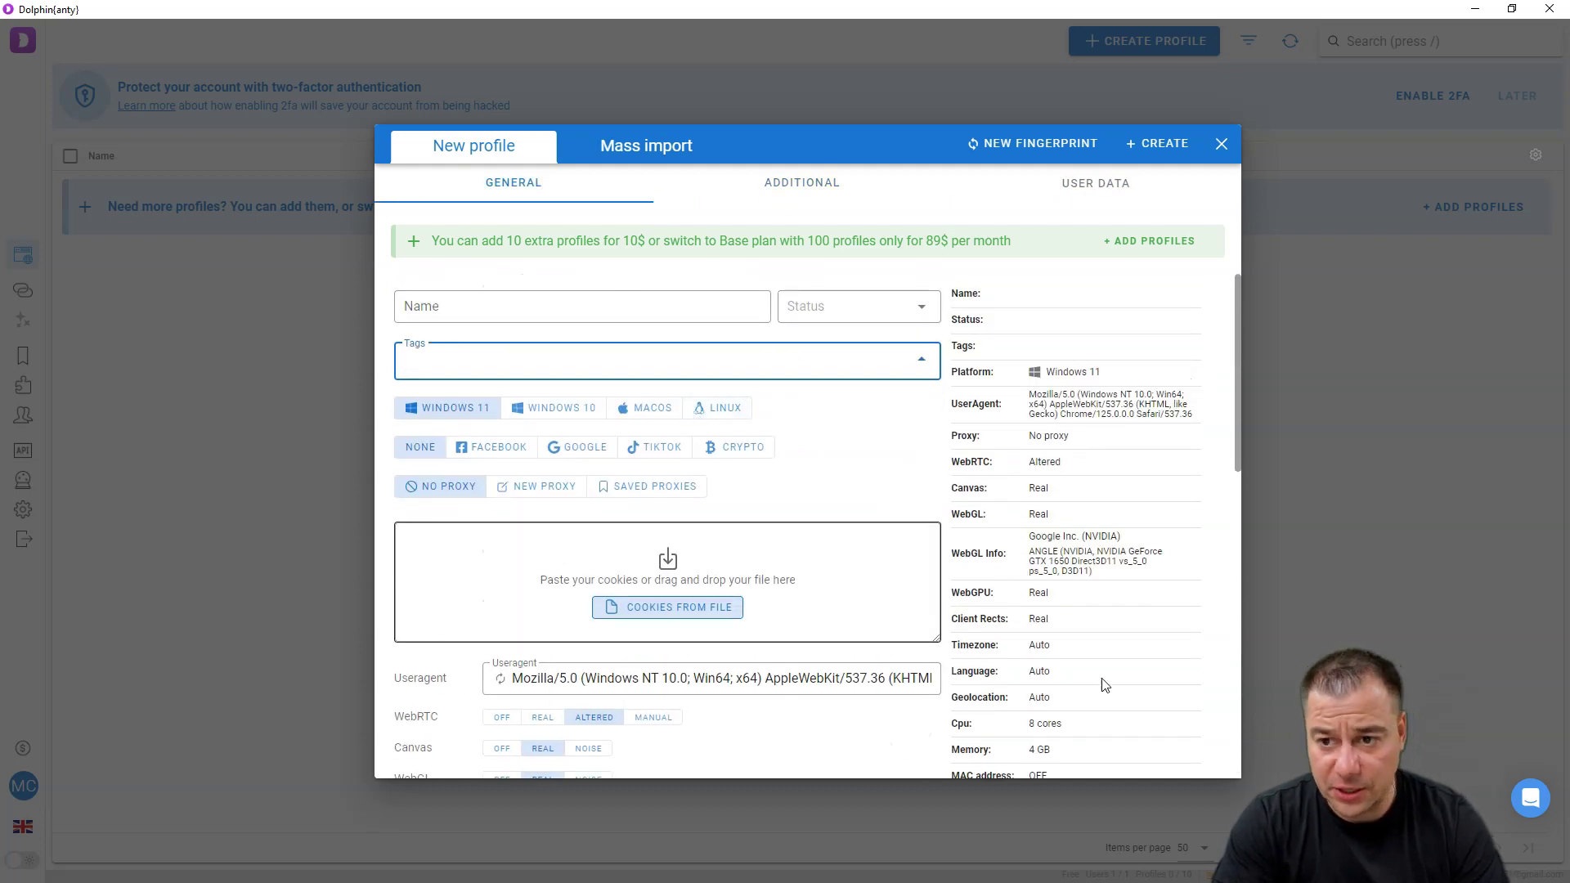
Step: Name the profile 'New one' with status NEW, tag marketing and Google purpose
click(471, 303)
text(New one)
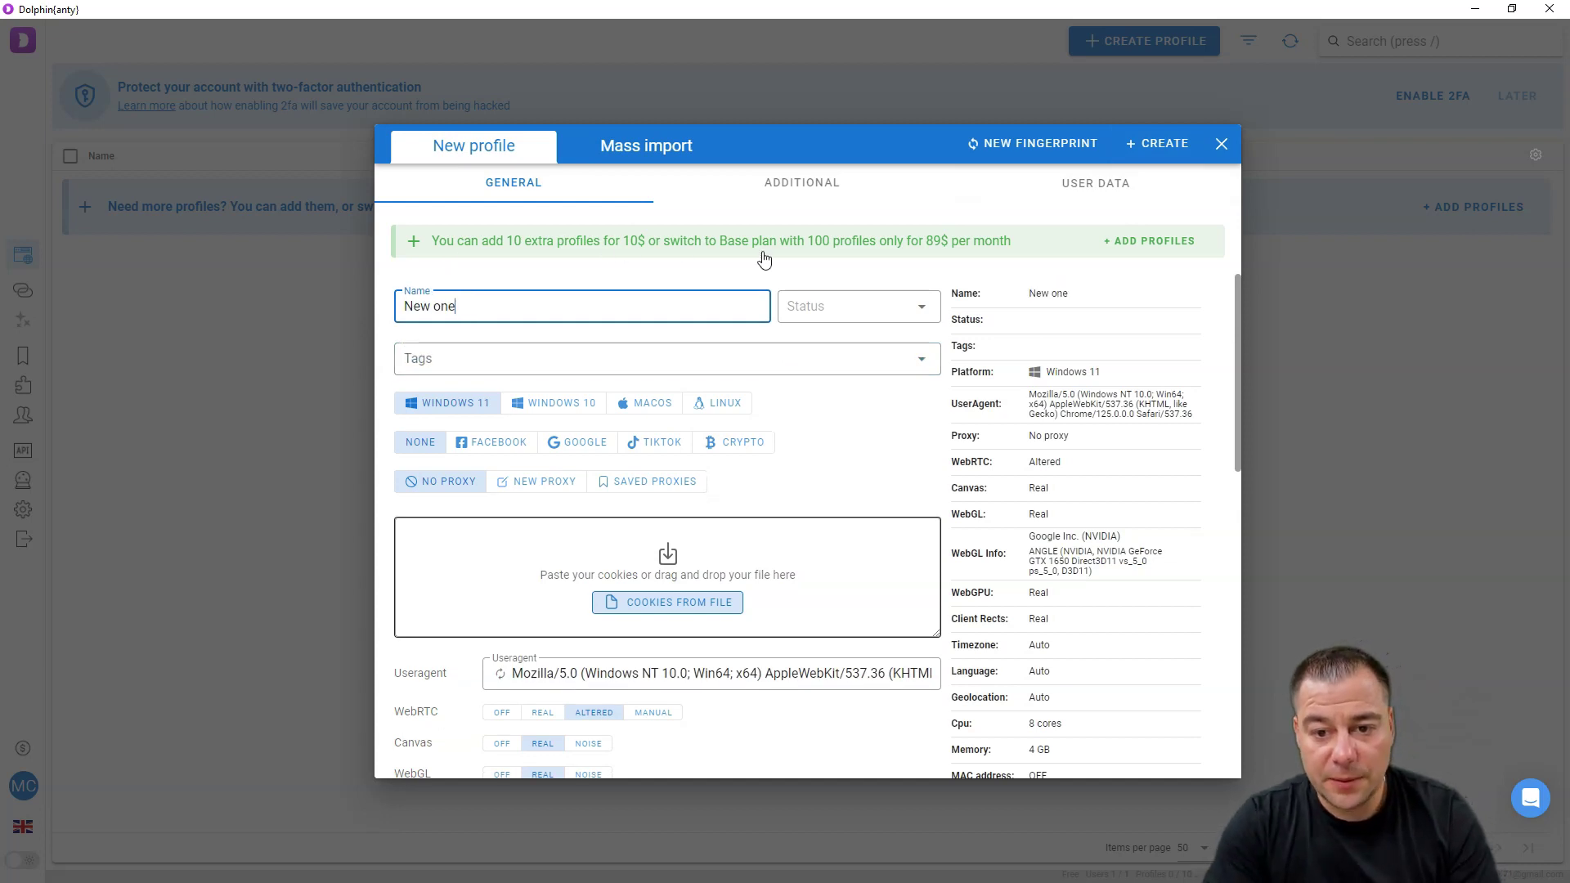
click(843, 306)
click(813, 365)
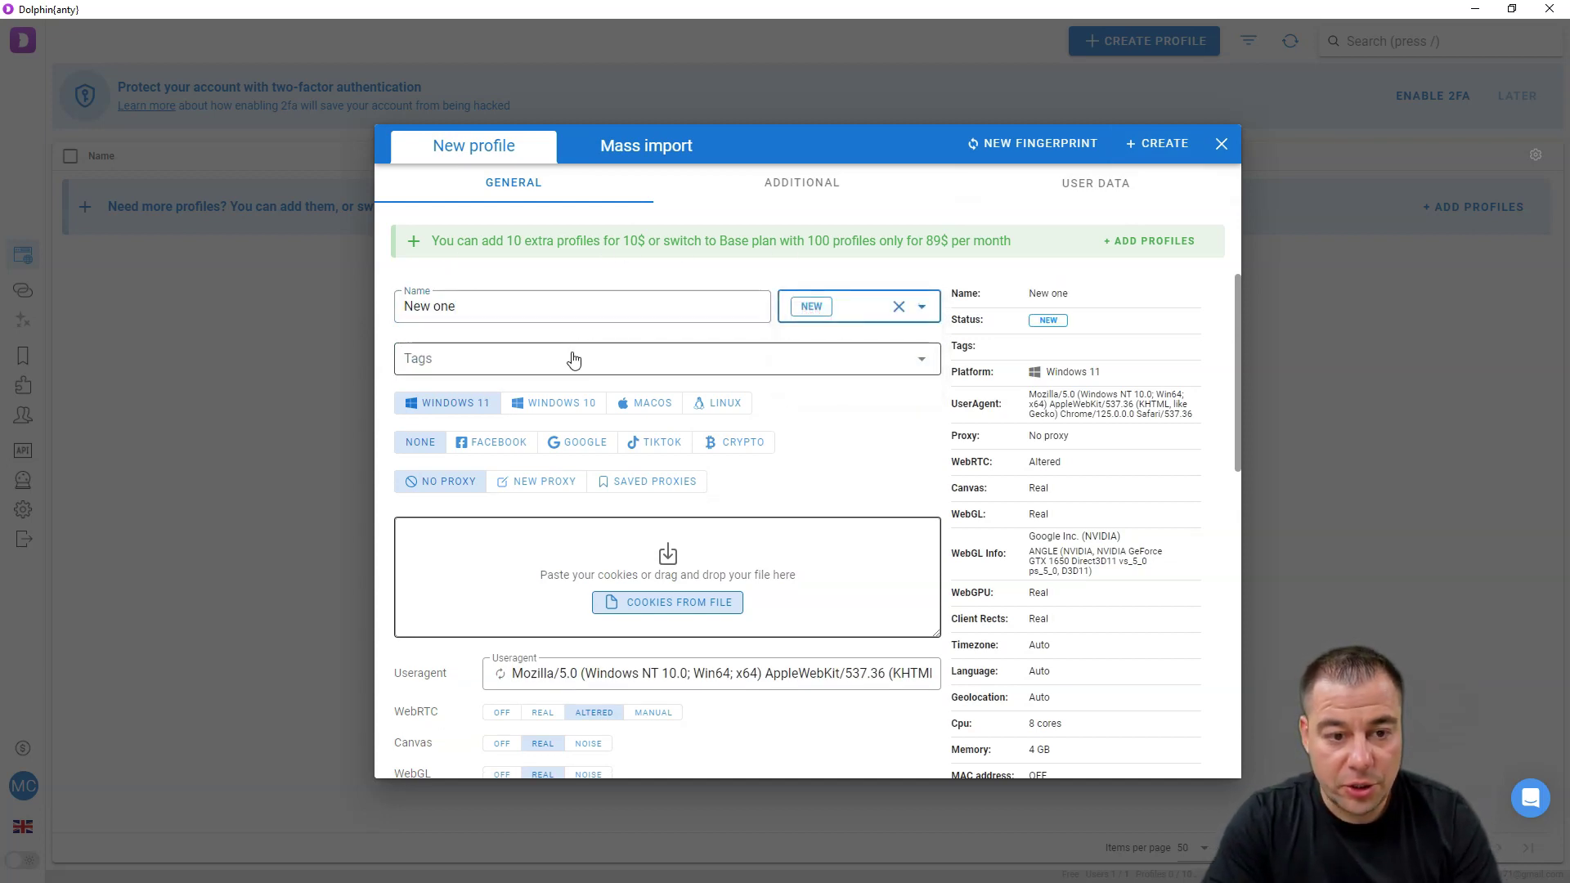
click(574, 360)
text(marketing)
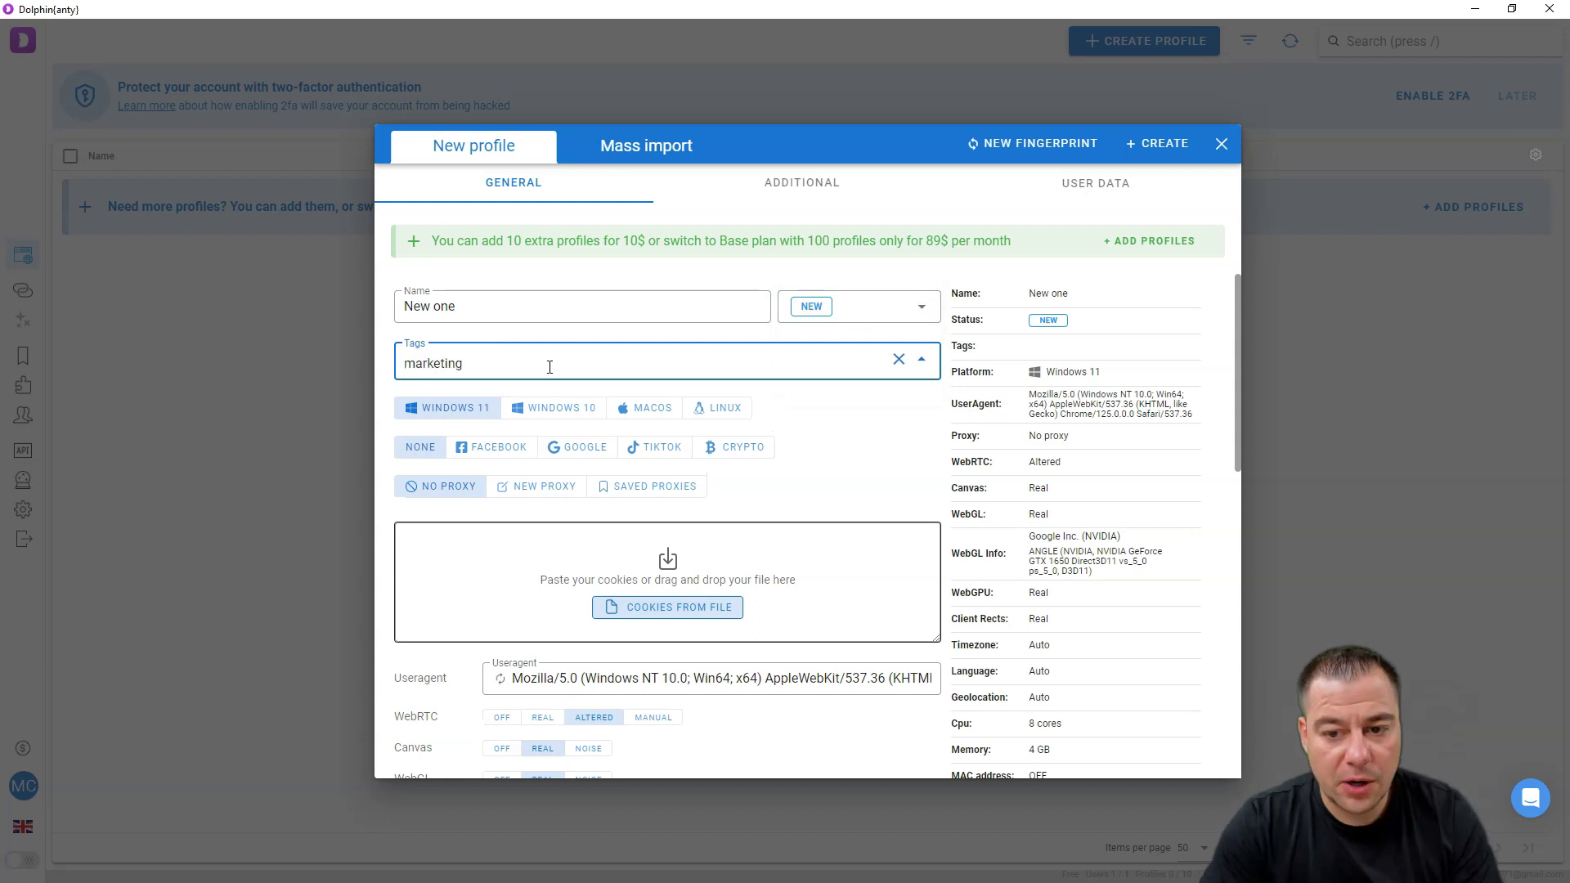
click(536, 387)
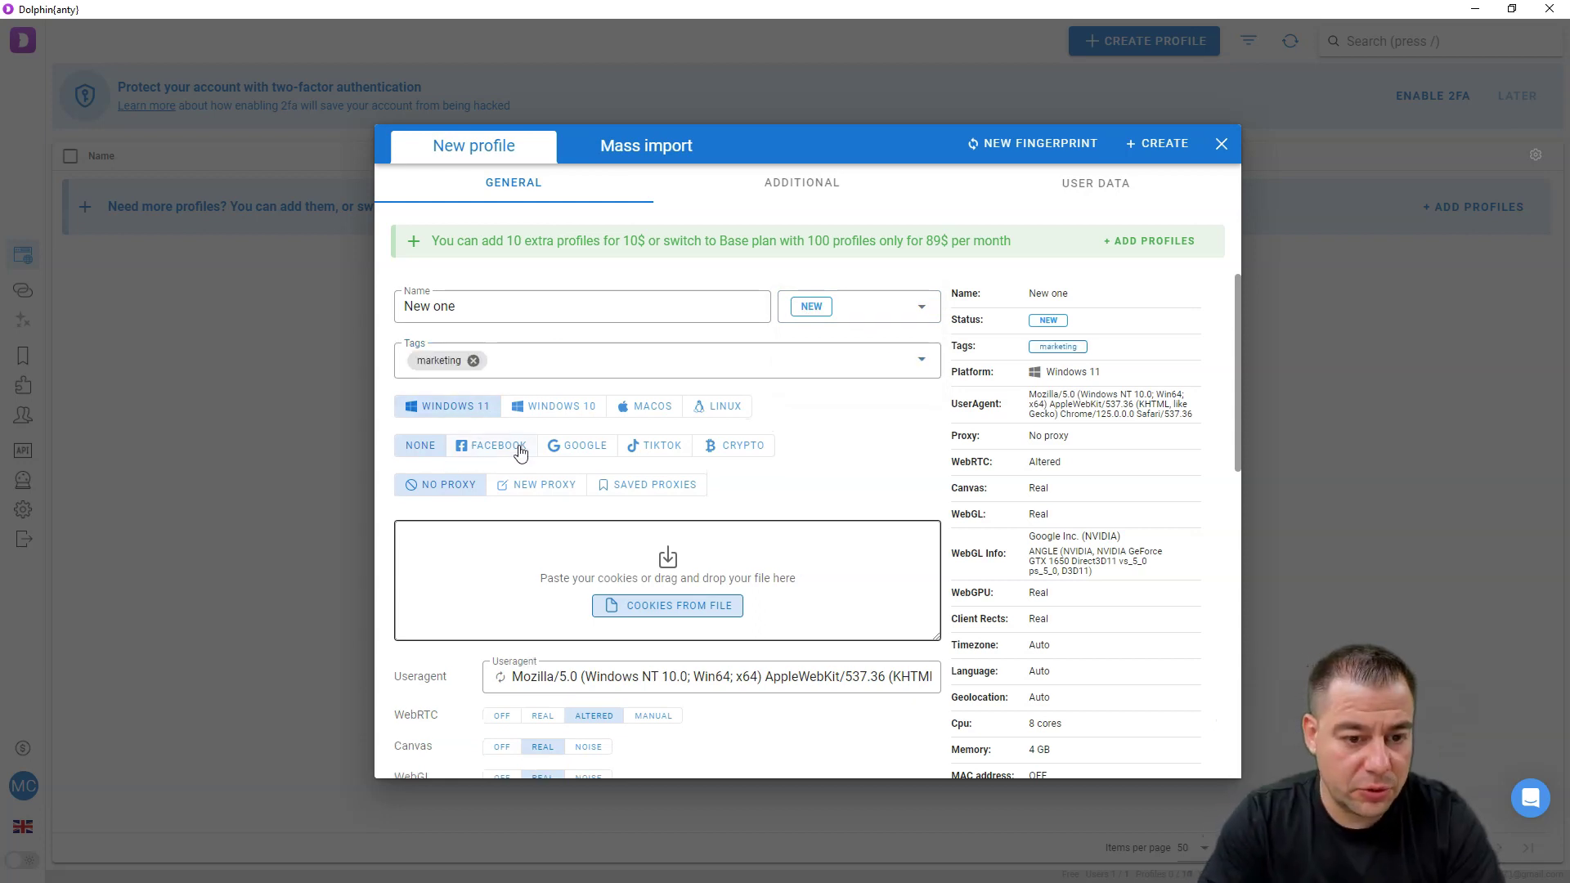
click(574, 446)
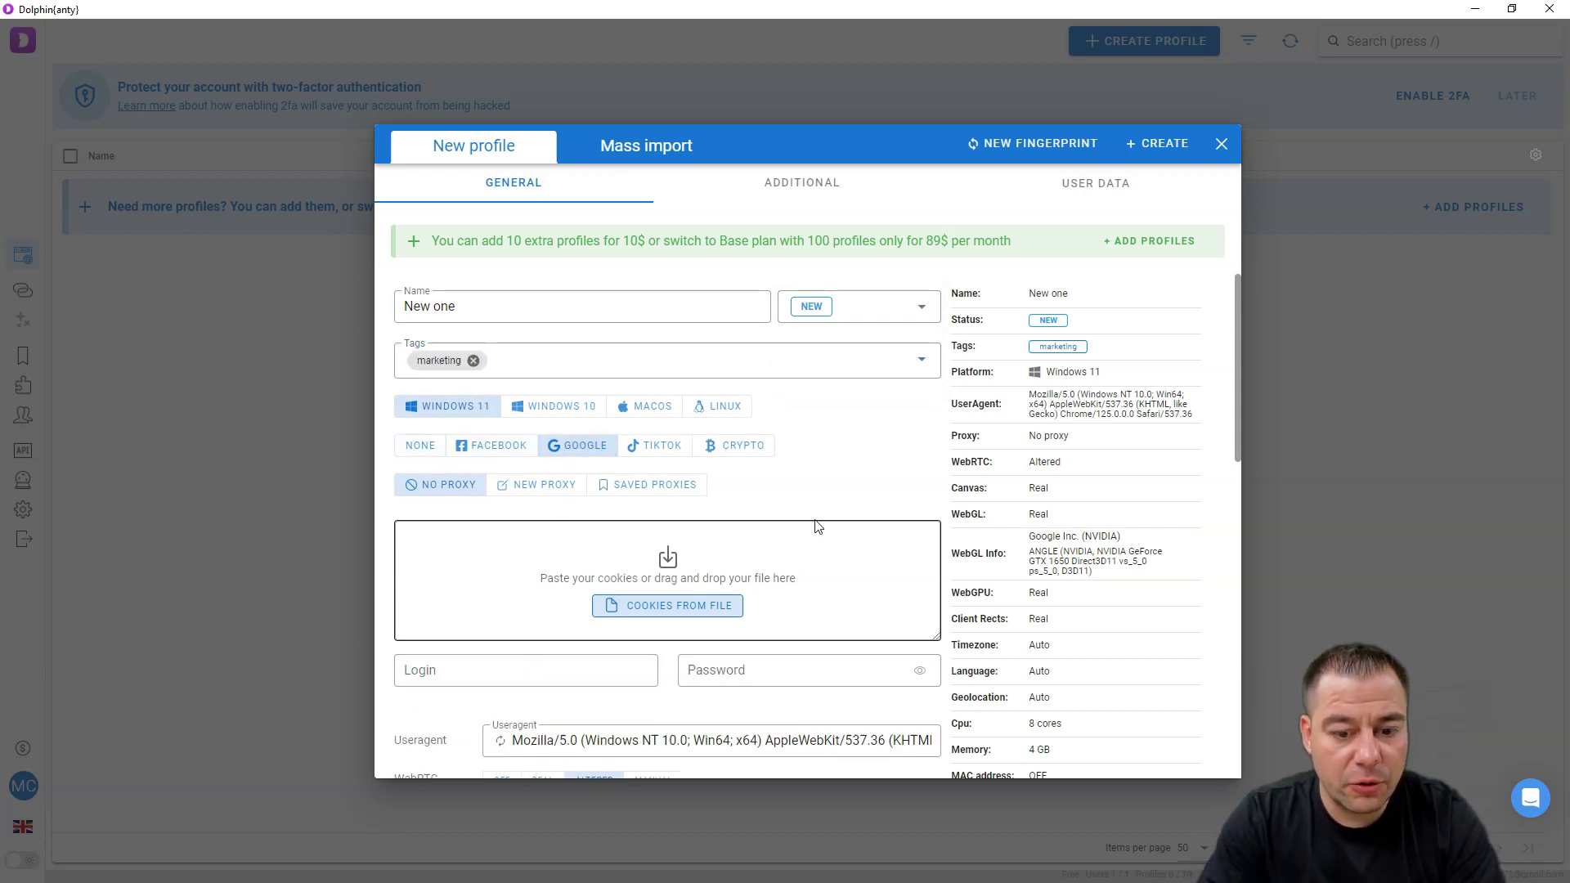
scroll(785, 511, down, 3)
scroll(719, 511, up, 2)
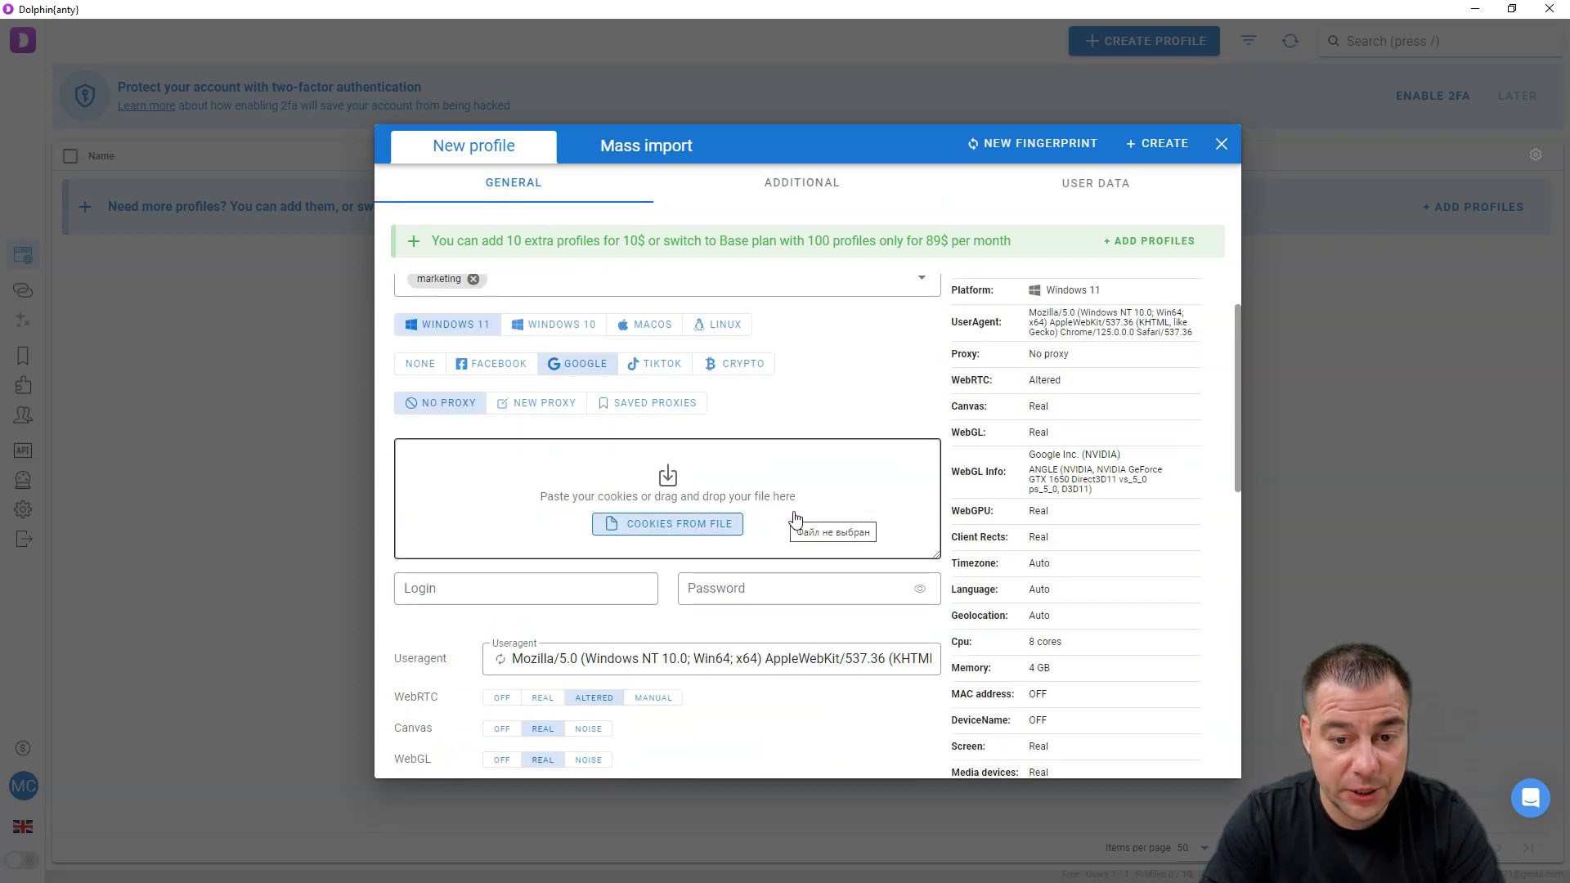
scroll(826, 458, down, 5)
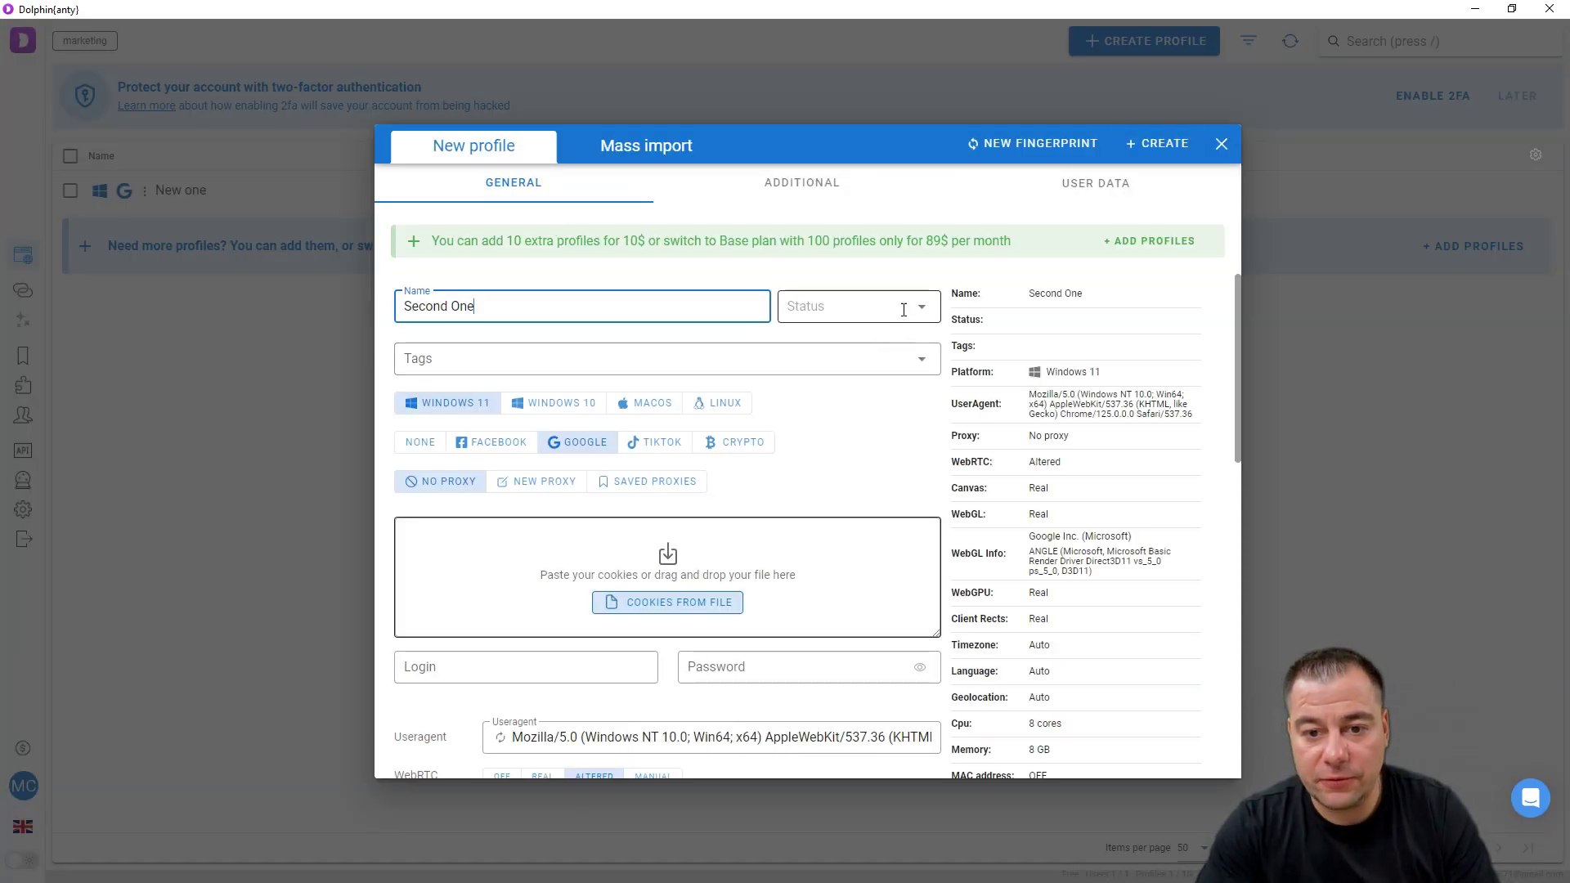
Step: Give Second One status READY, tag E-commerce, Windows 10 platform and Crypto purpose, then save it
click(904, 309)
click(812, 341)
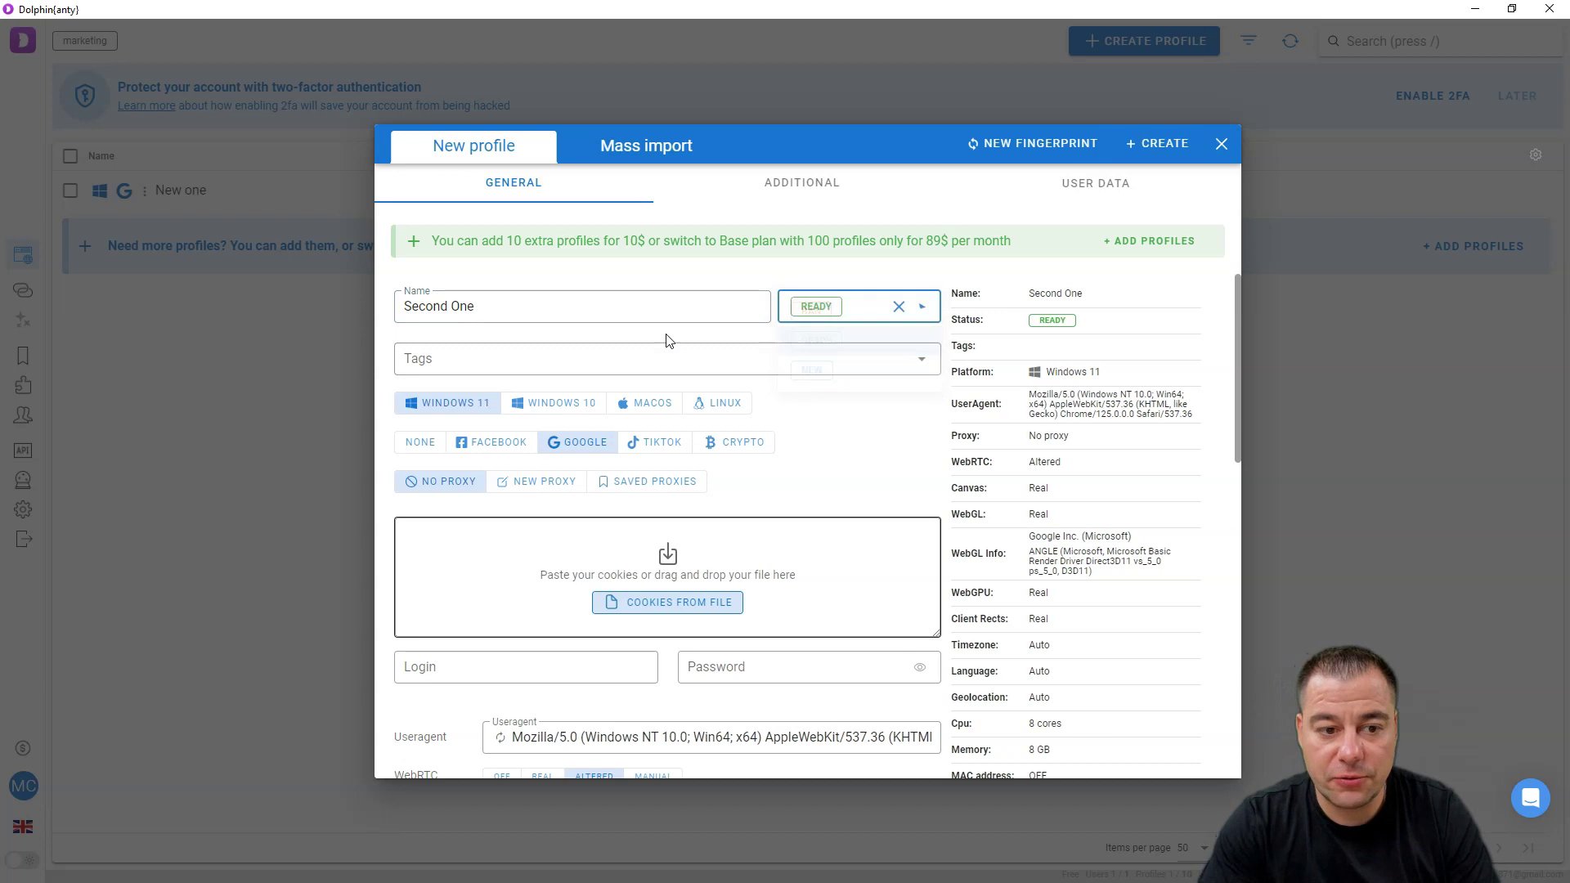
click(470, 365)
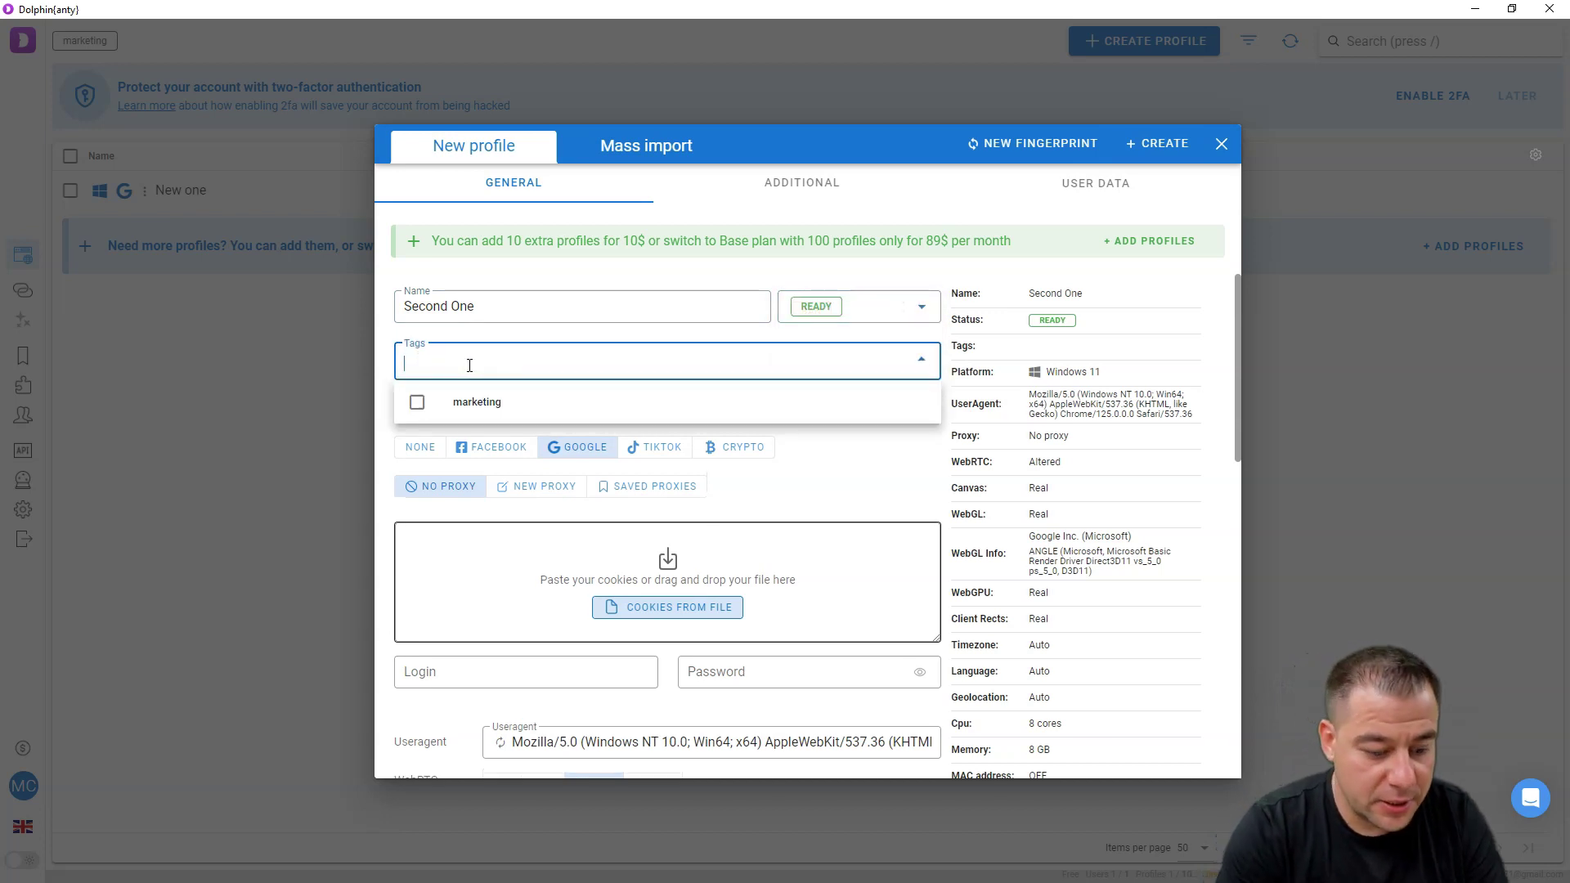
text(E)
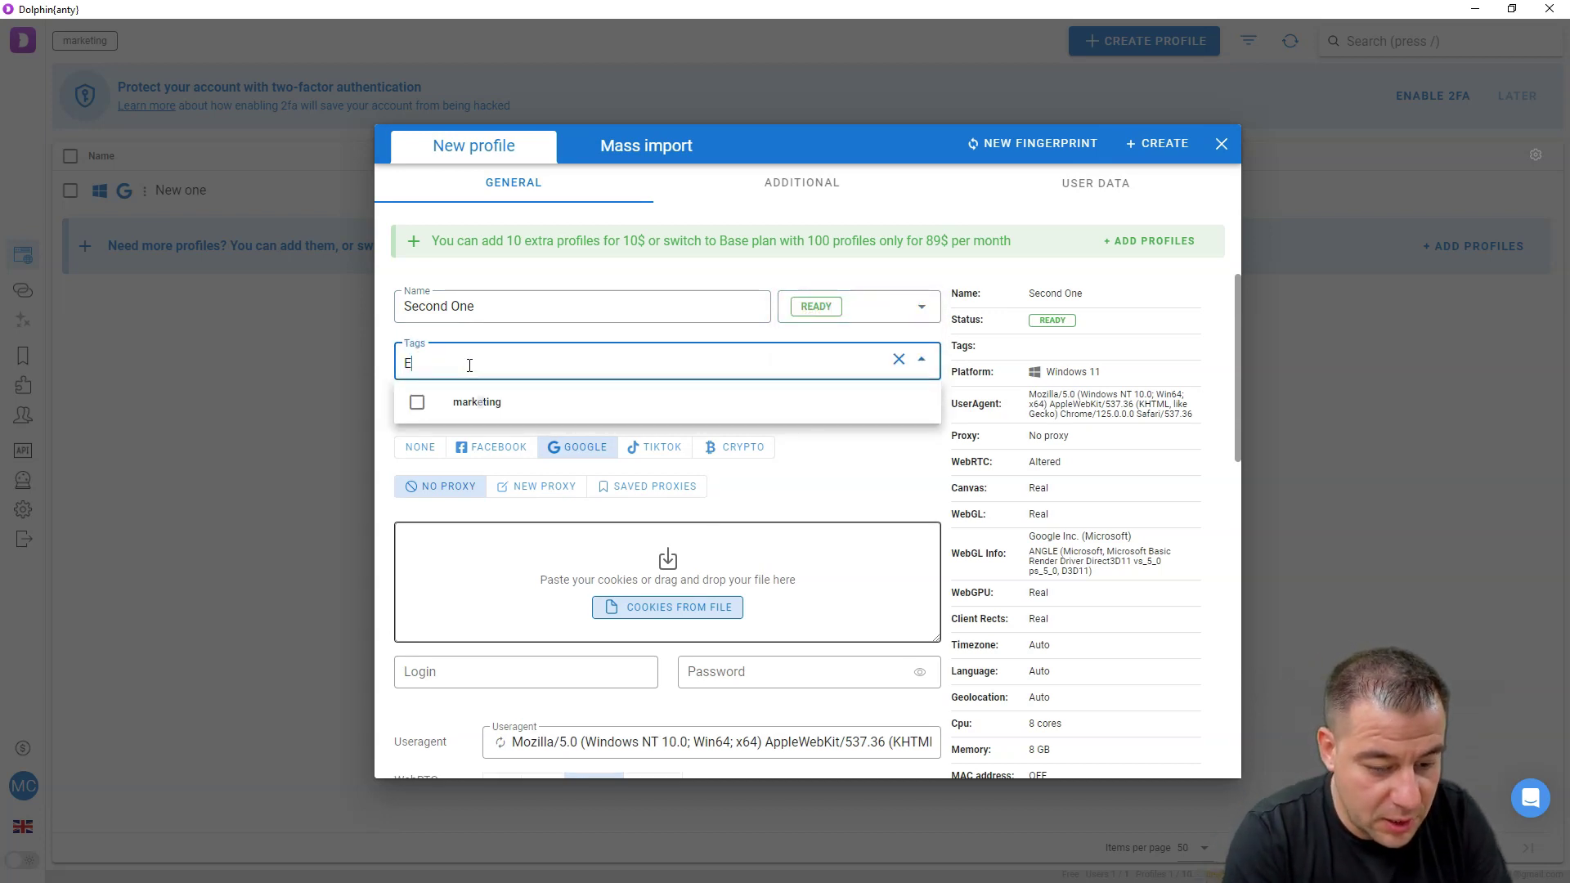
text(-commerce)
click(561, 407)
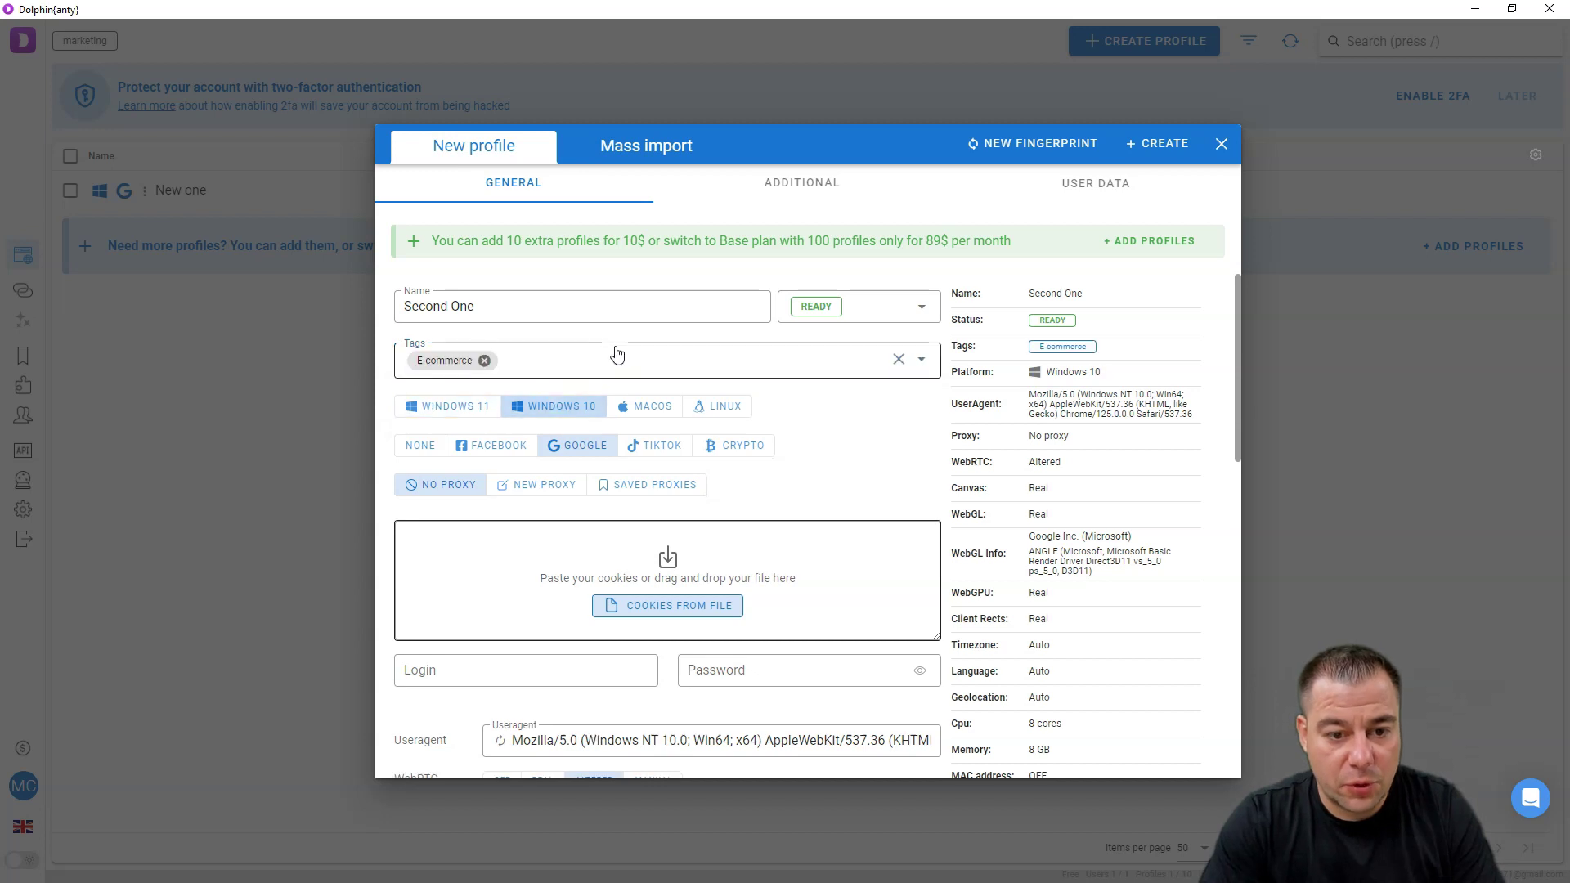
click(652, 409)
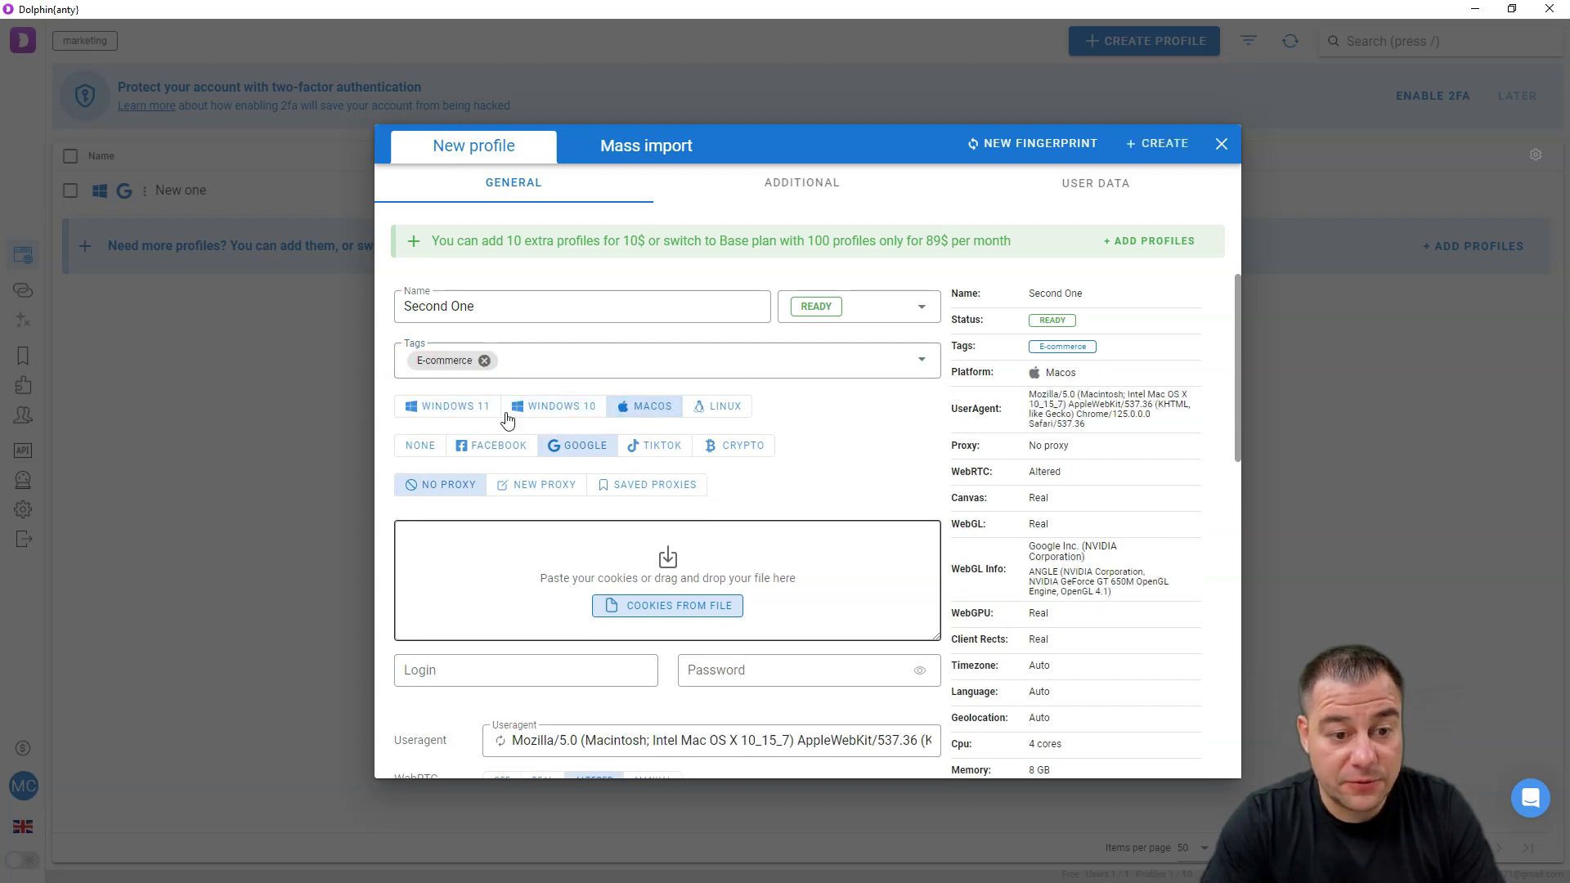
click(724, 448)
click(561, 406)
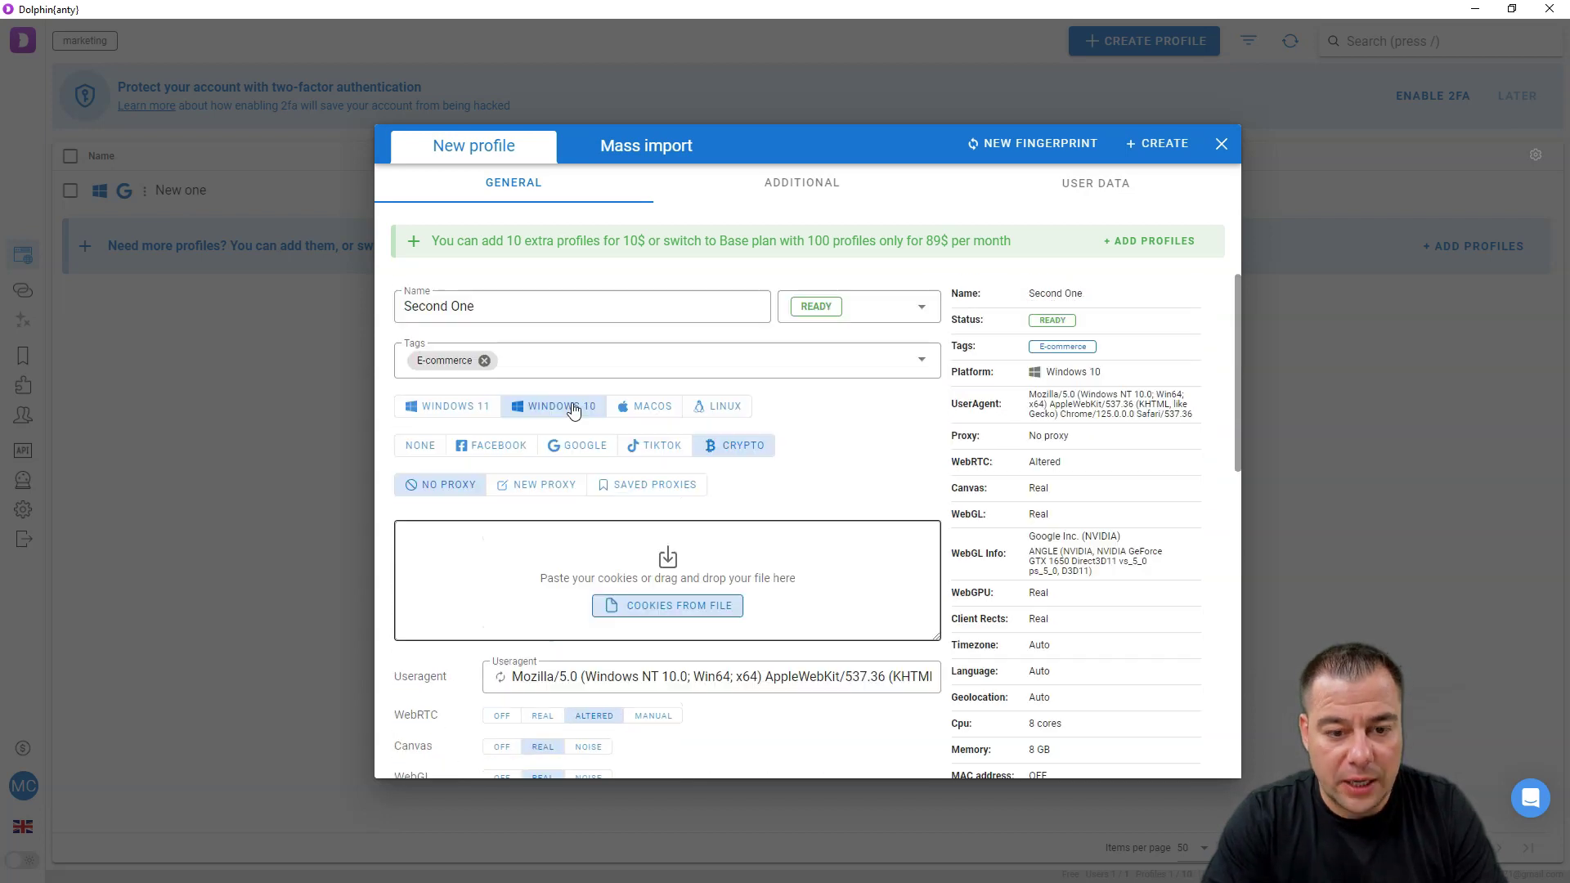
click(1159, 146)
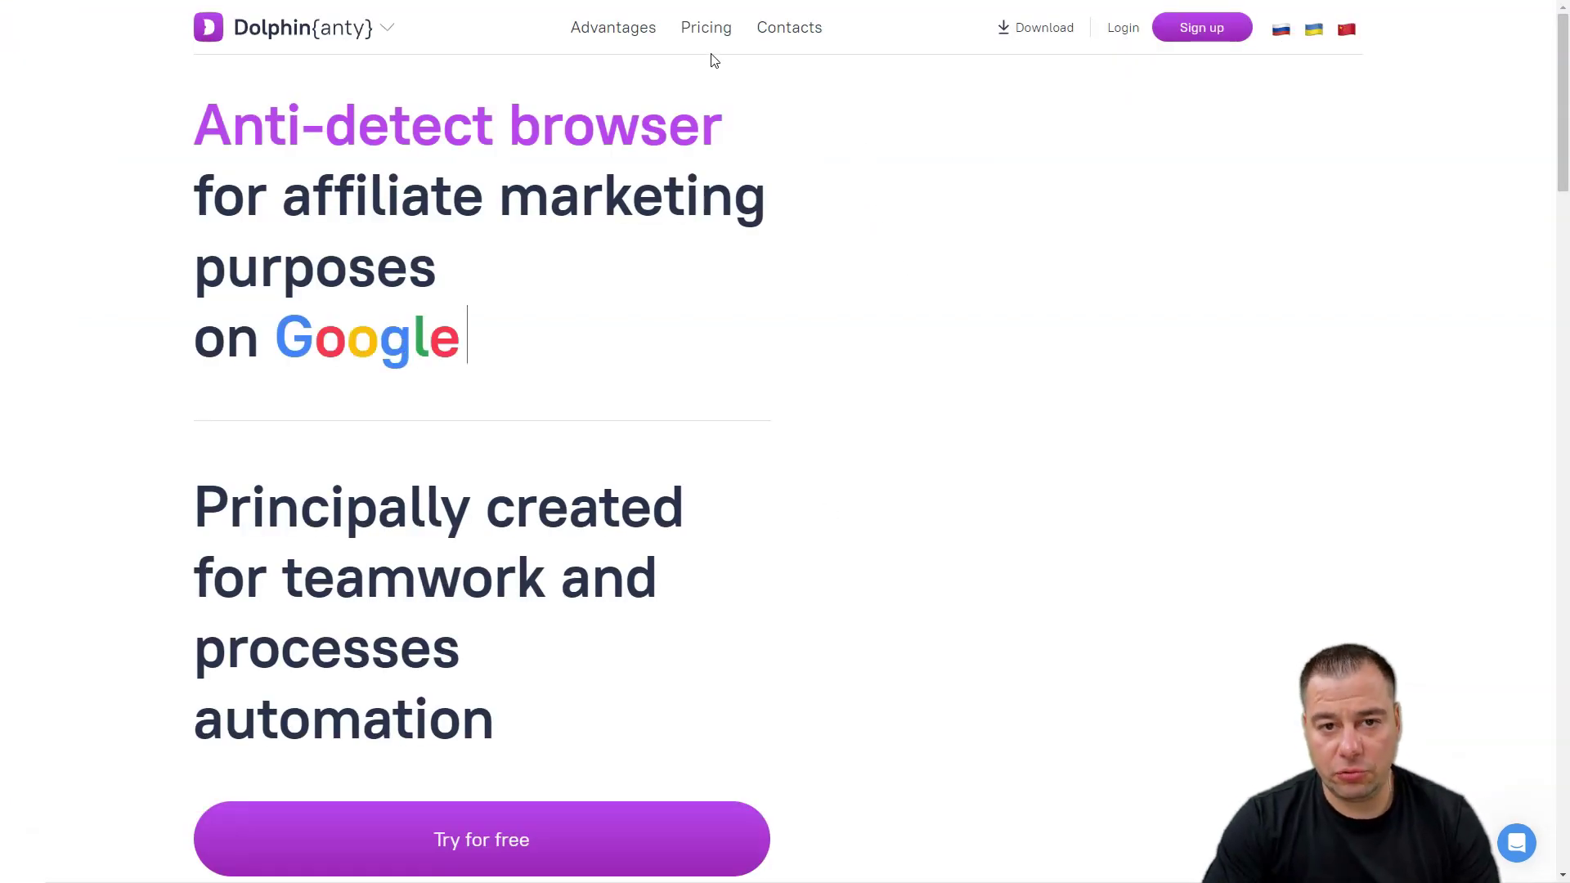
Step: Go to the website's Pricing page showing the Free, Base, Team and Enterprise plans
click(708, 32)
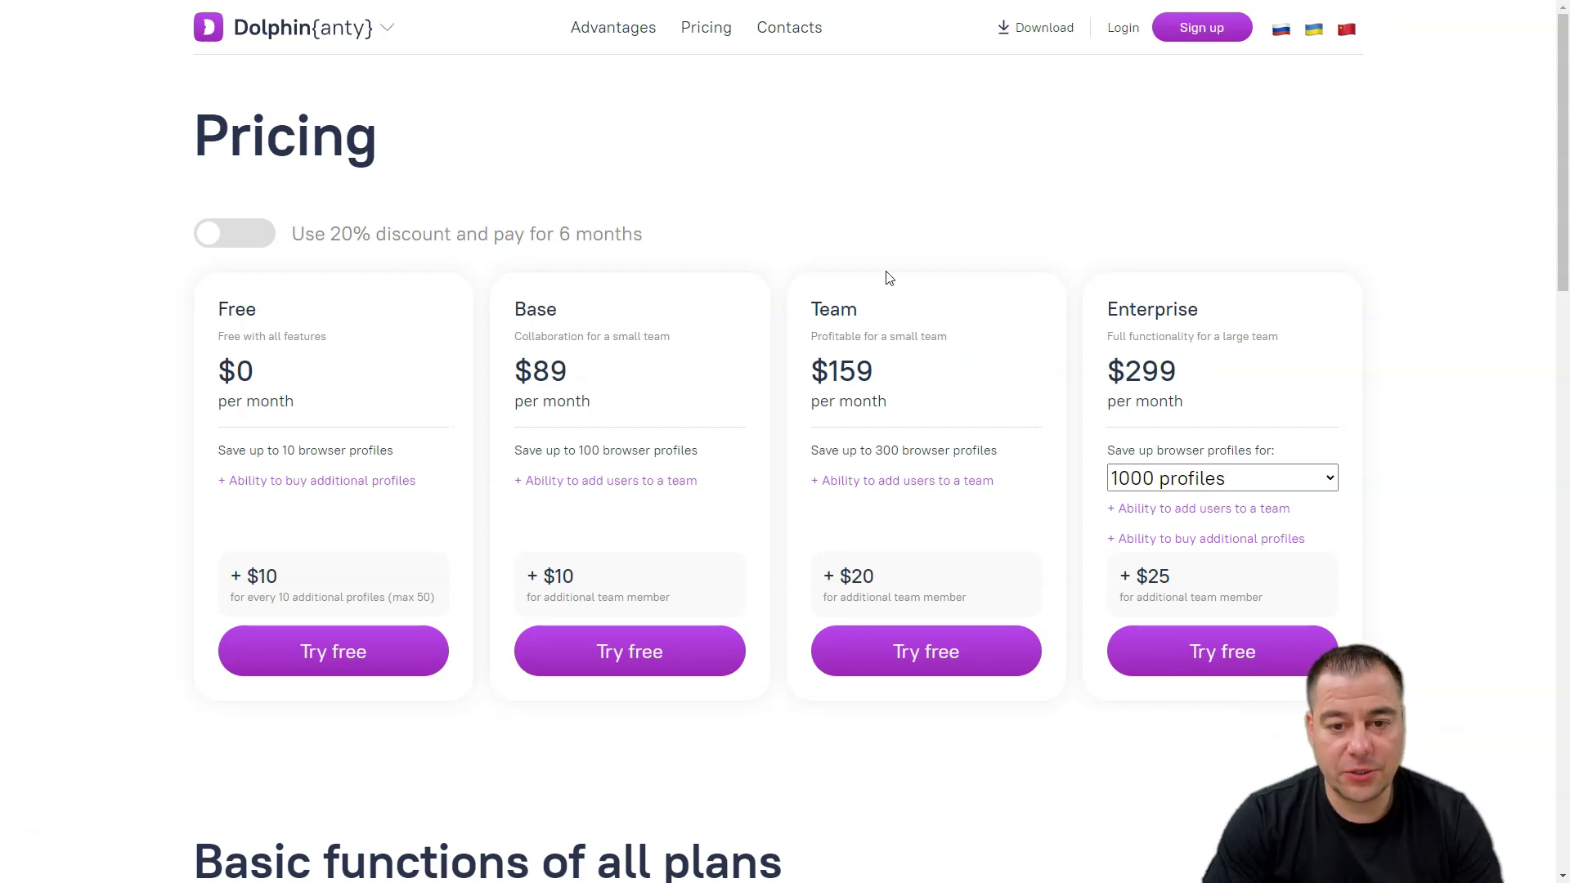
Step: Scroll the Pricing page through Basic functions and Features we are working on, then return home via the logo
scroll(808, 282, down, 7)
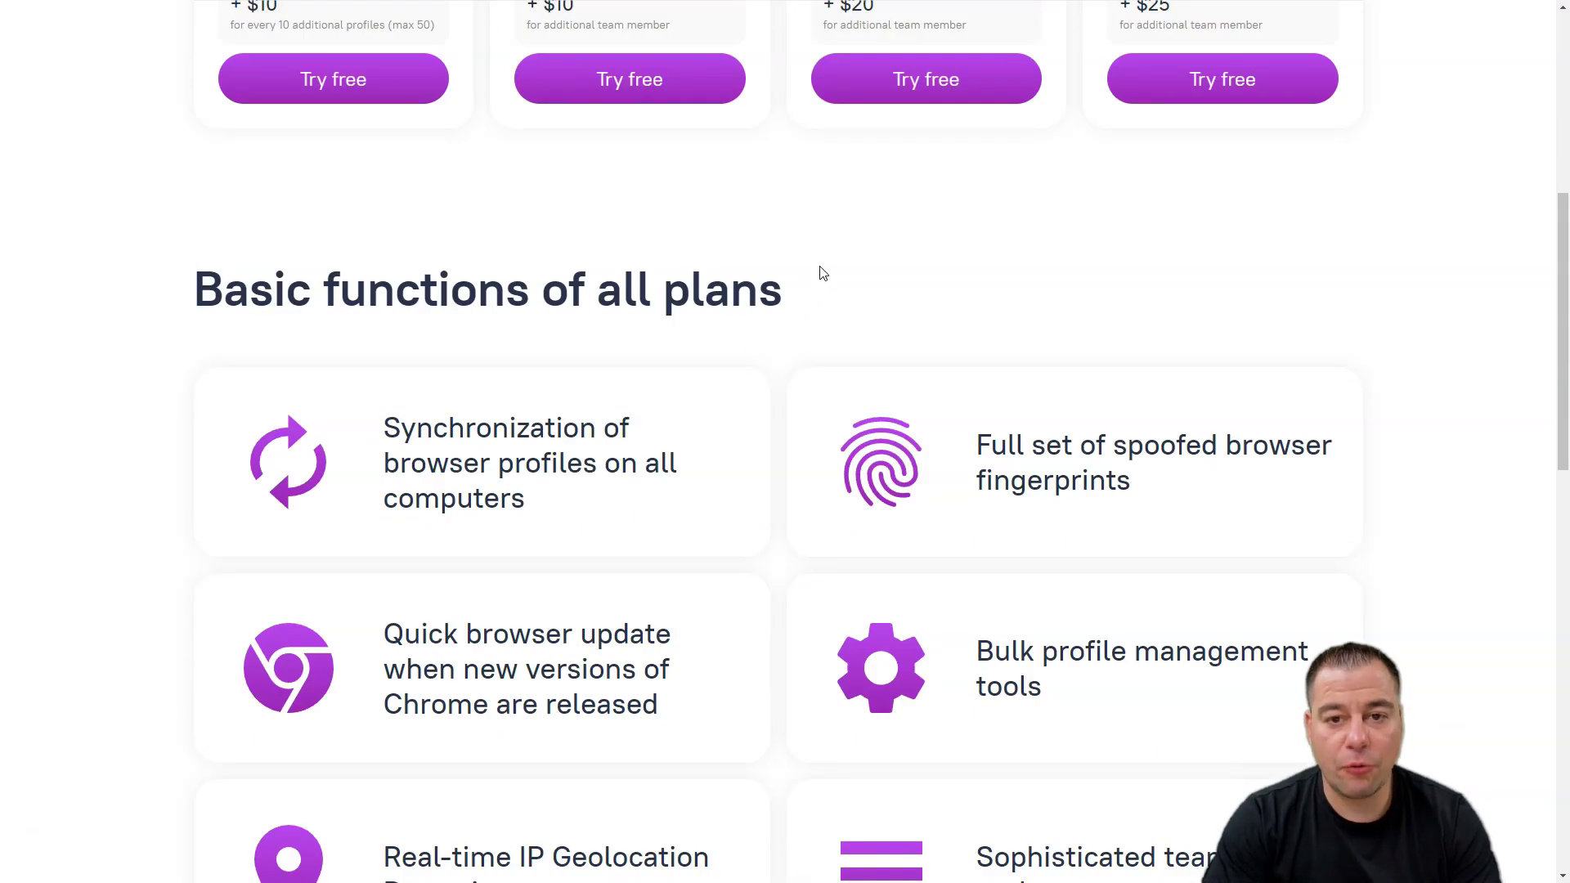
scroll(824, 270, down, 1)
scroll(824, 267, down, 2)
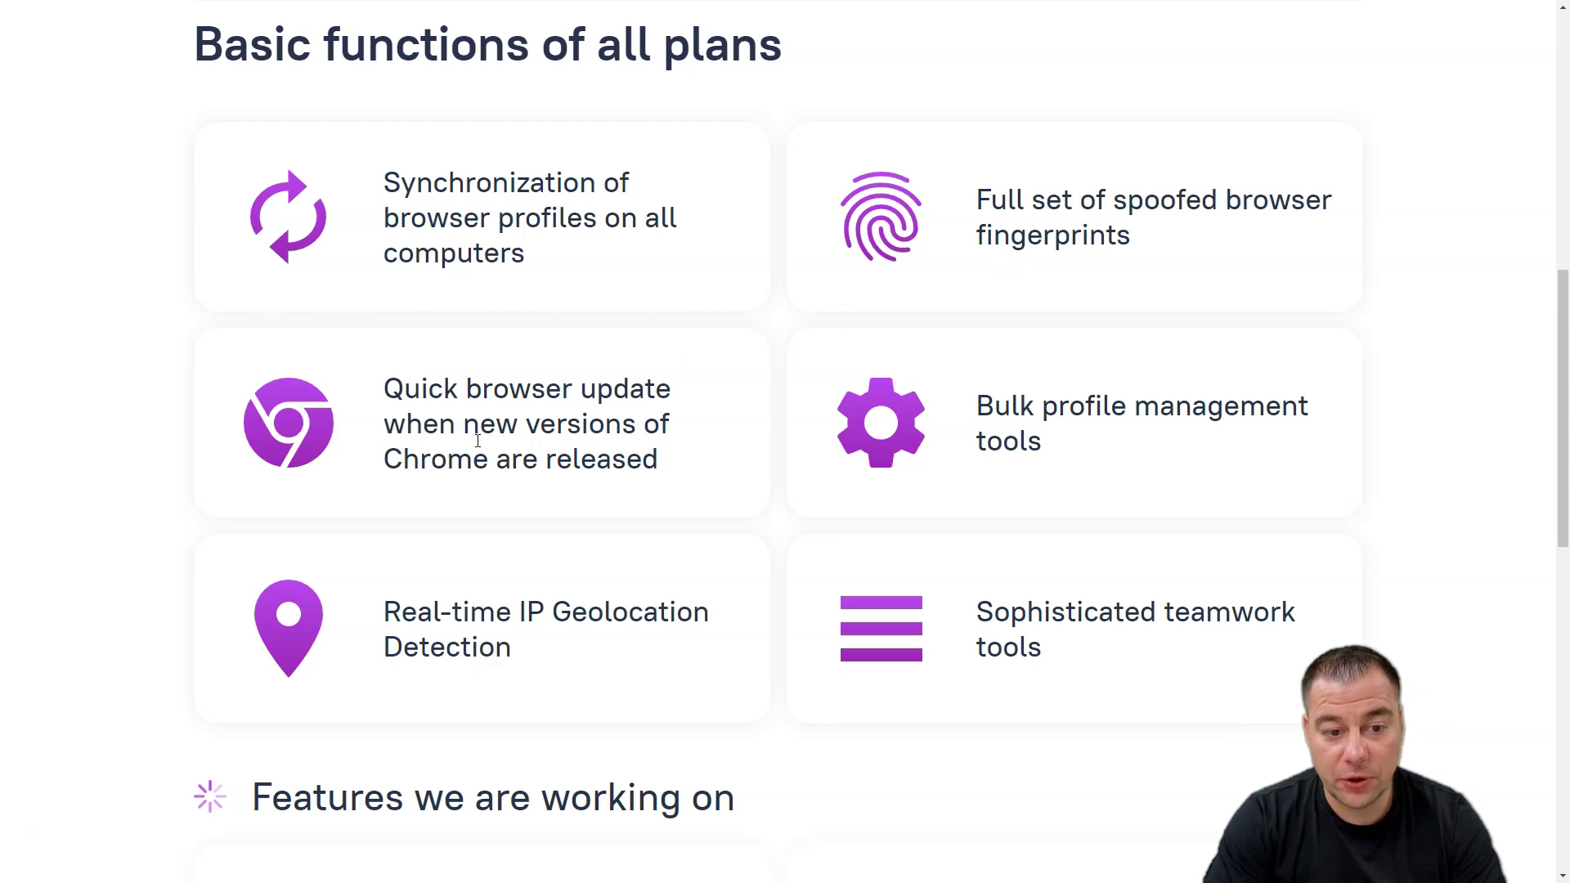
scroll(1089, 409, down, 2)
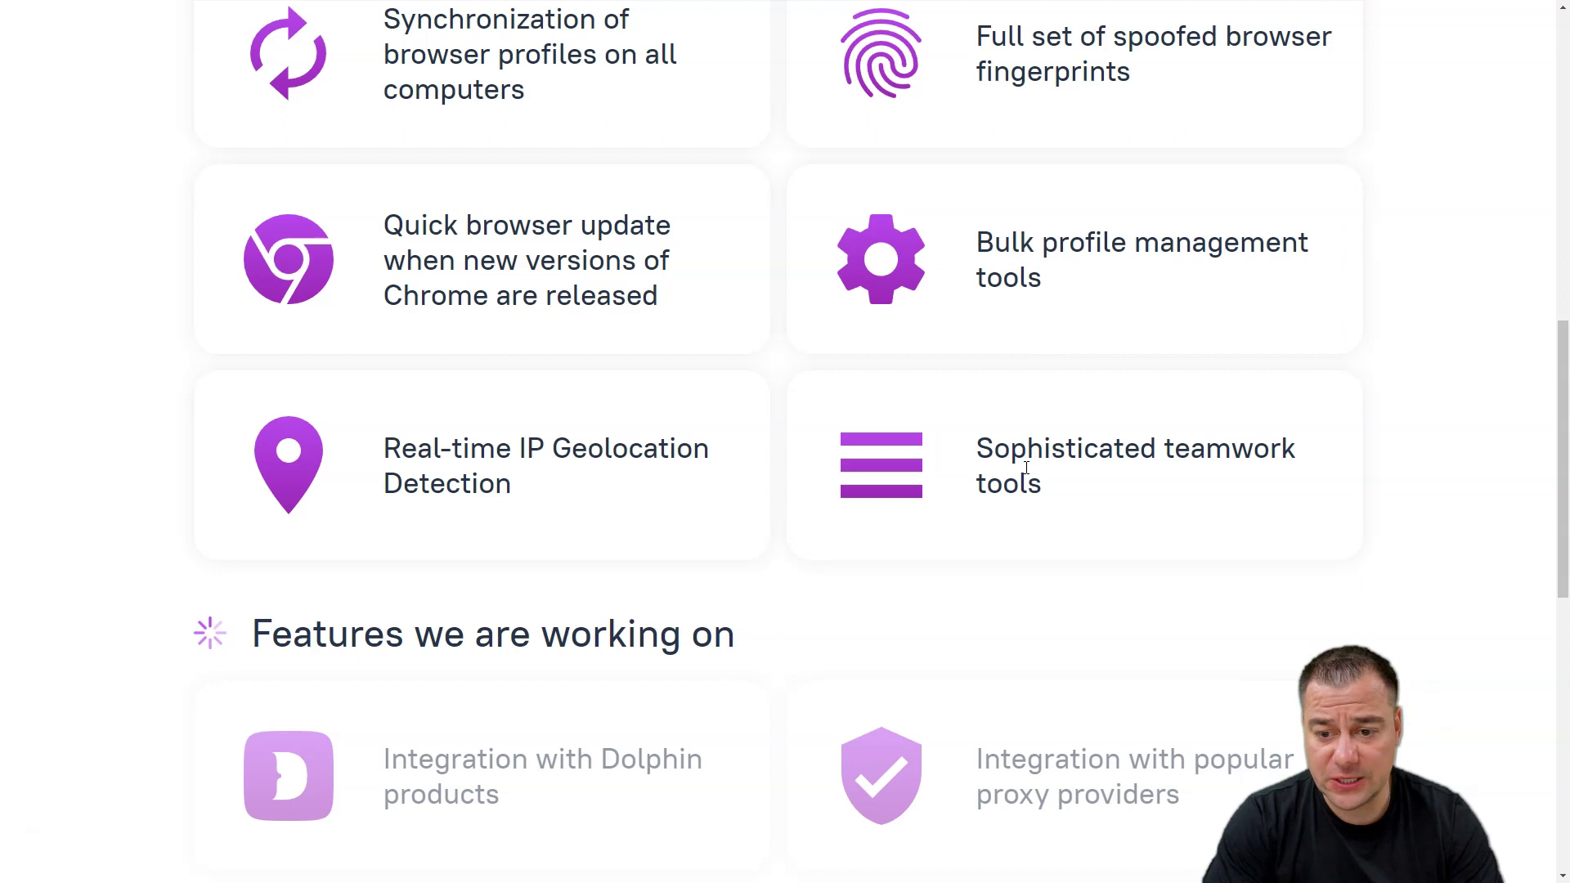
scroll(596, 253, down, 2)
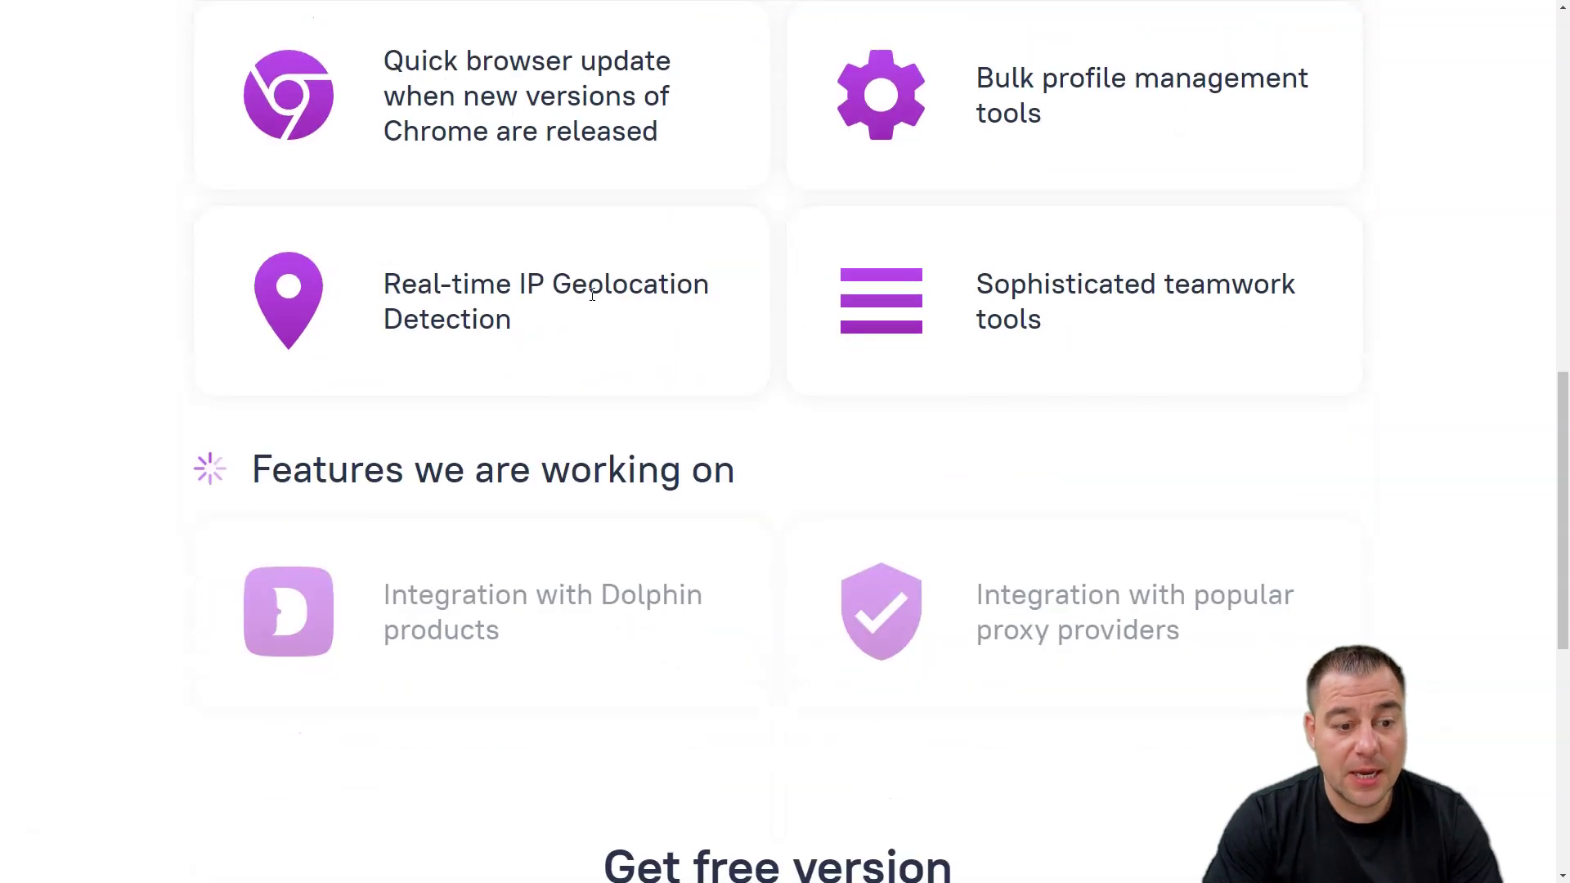
scroll(587, 264, down, 3)
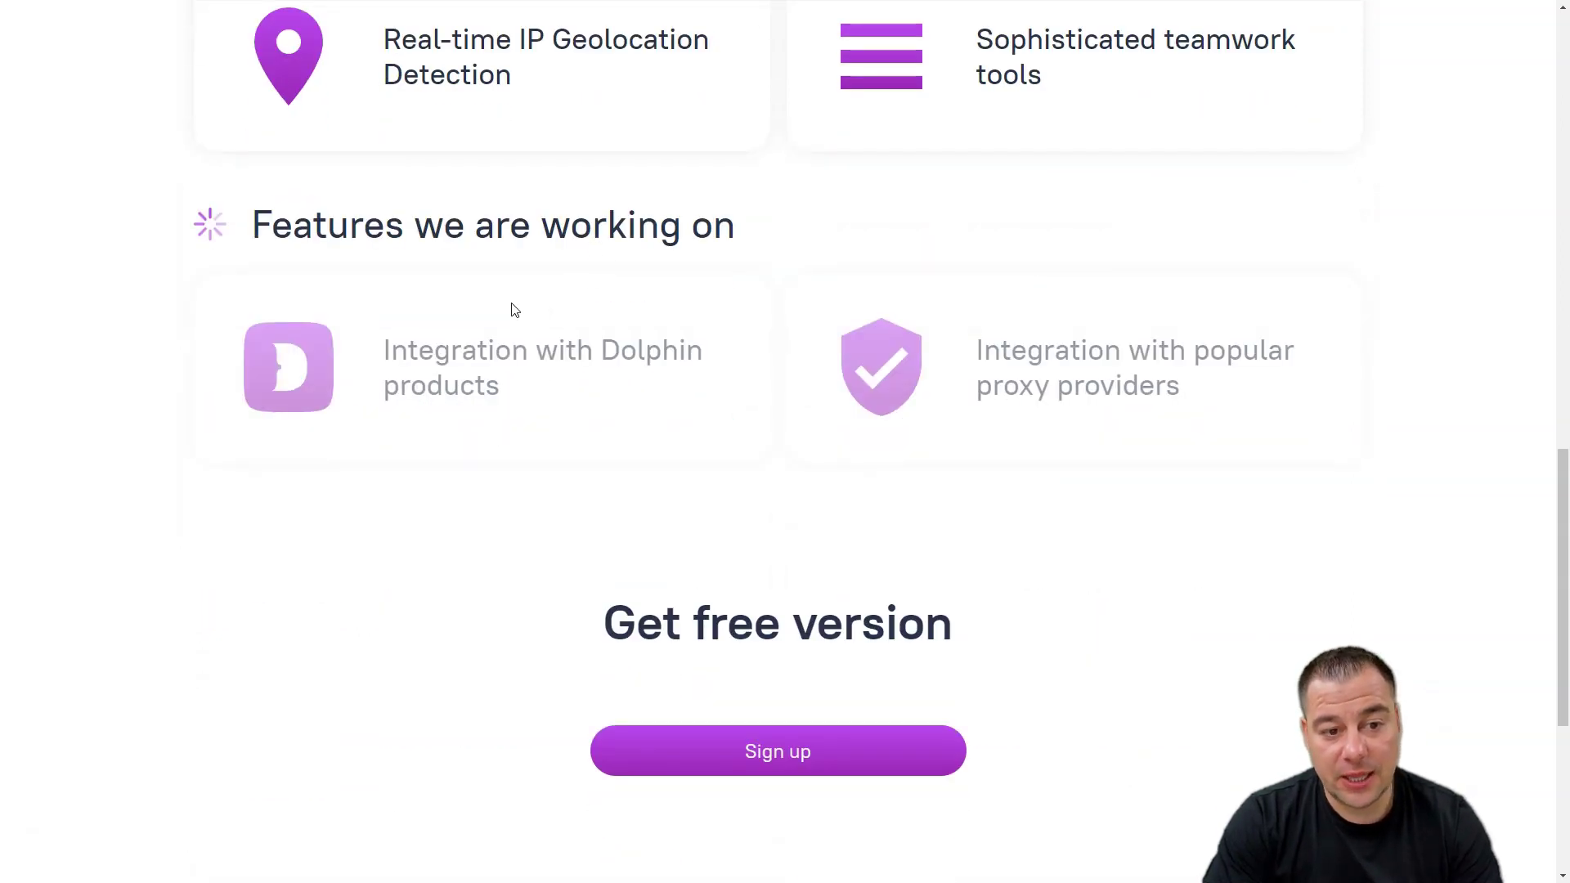
scroll(393, 368, up, 1)
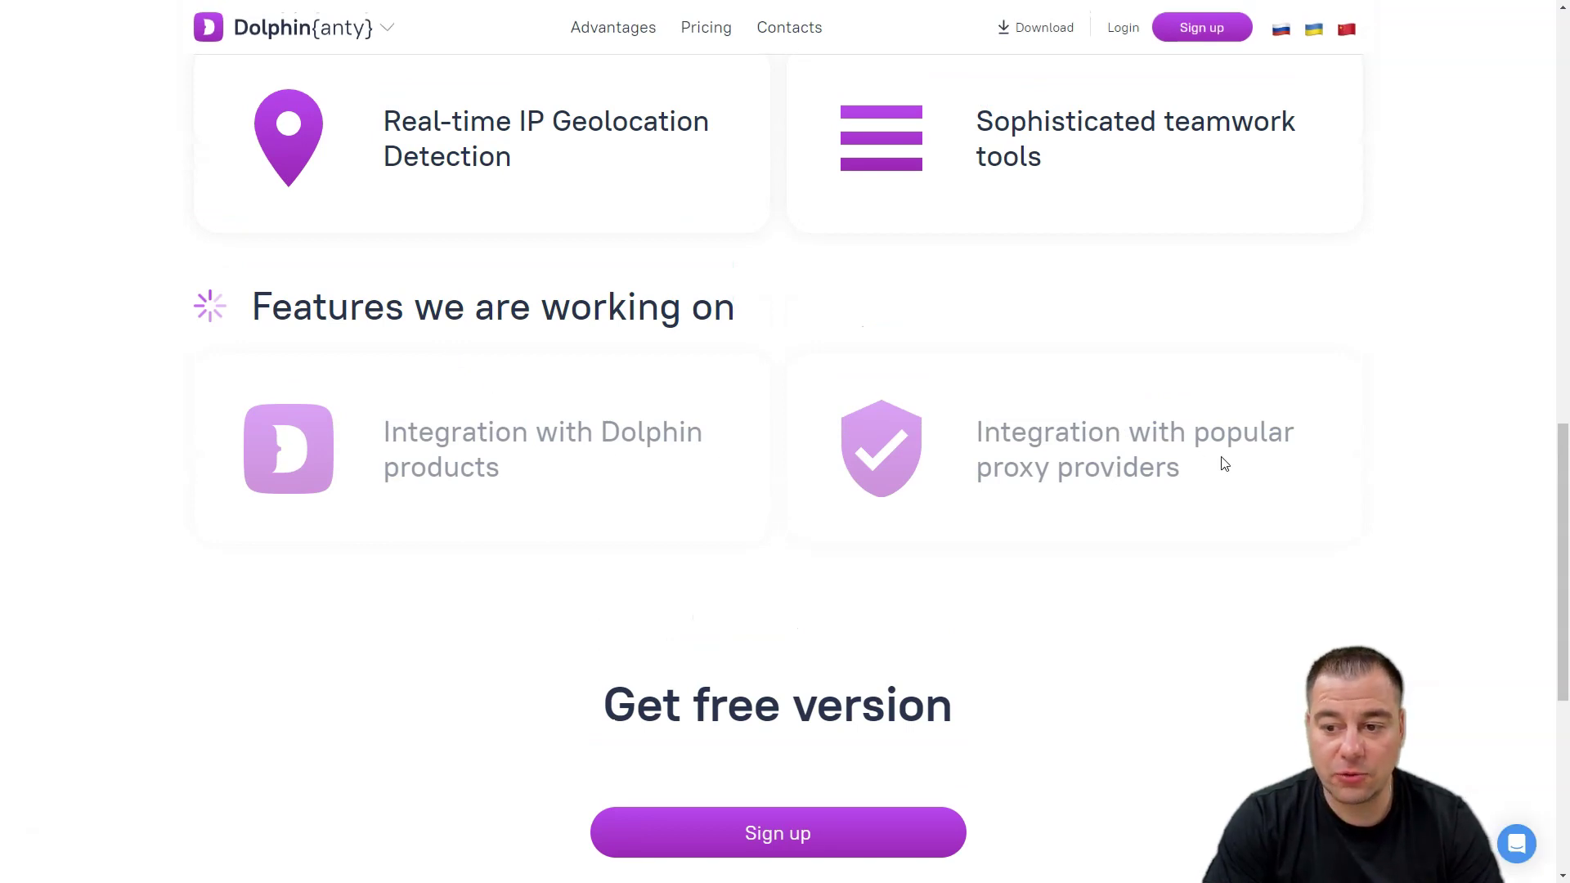
scroll(1145, 537, down, 4)
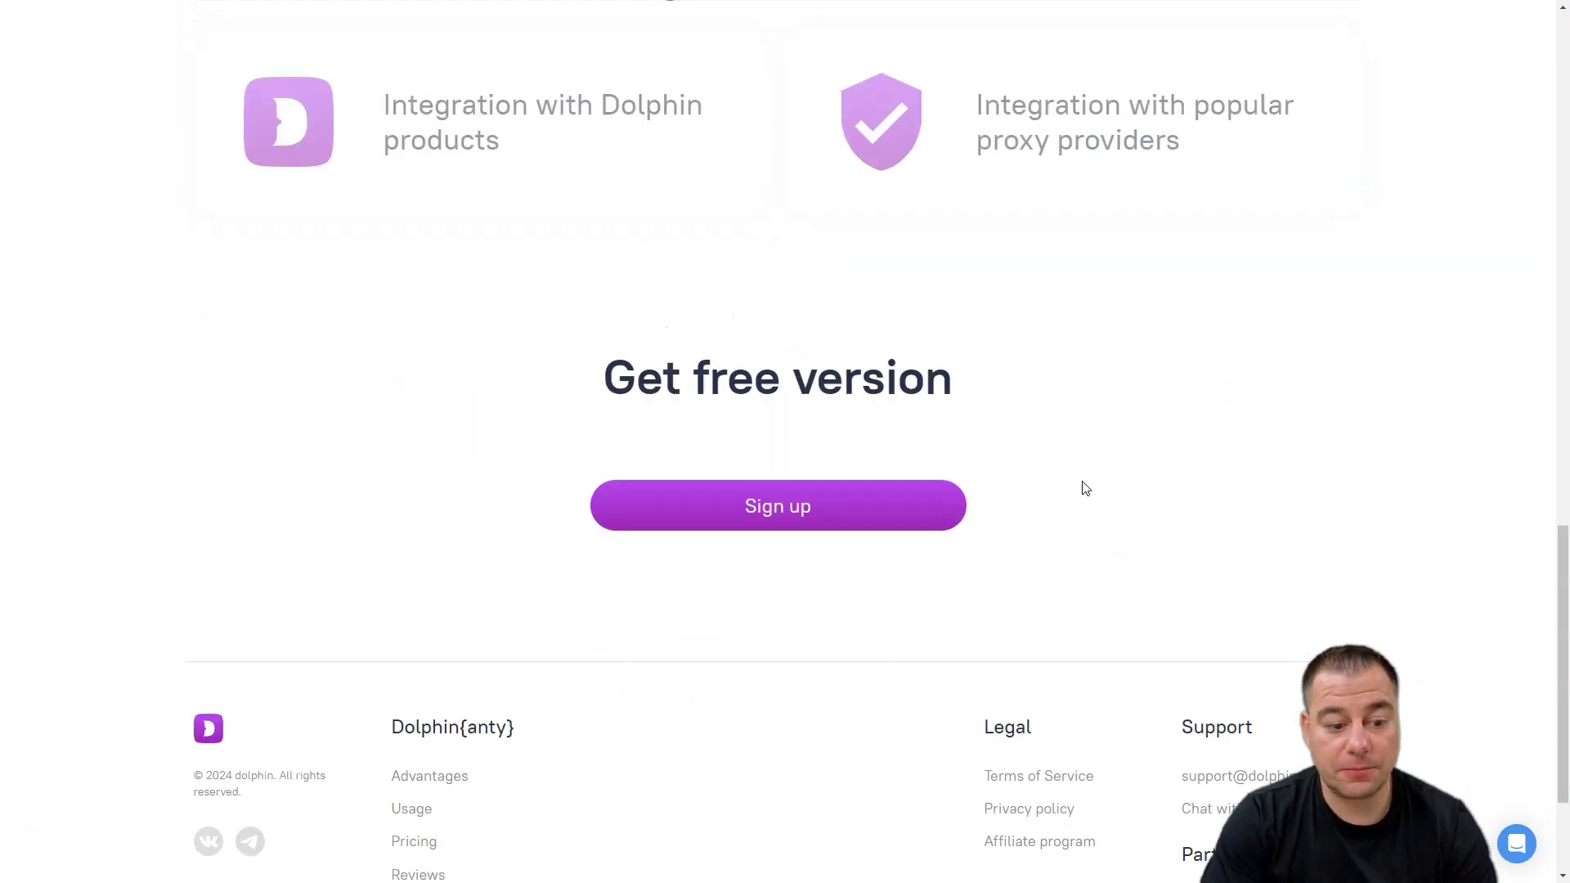
scroll(1084, 488, up, 15)
click(305, 21)
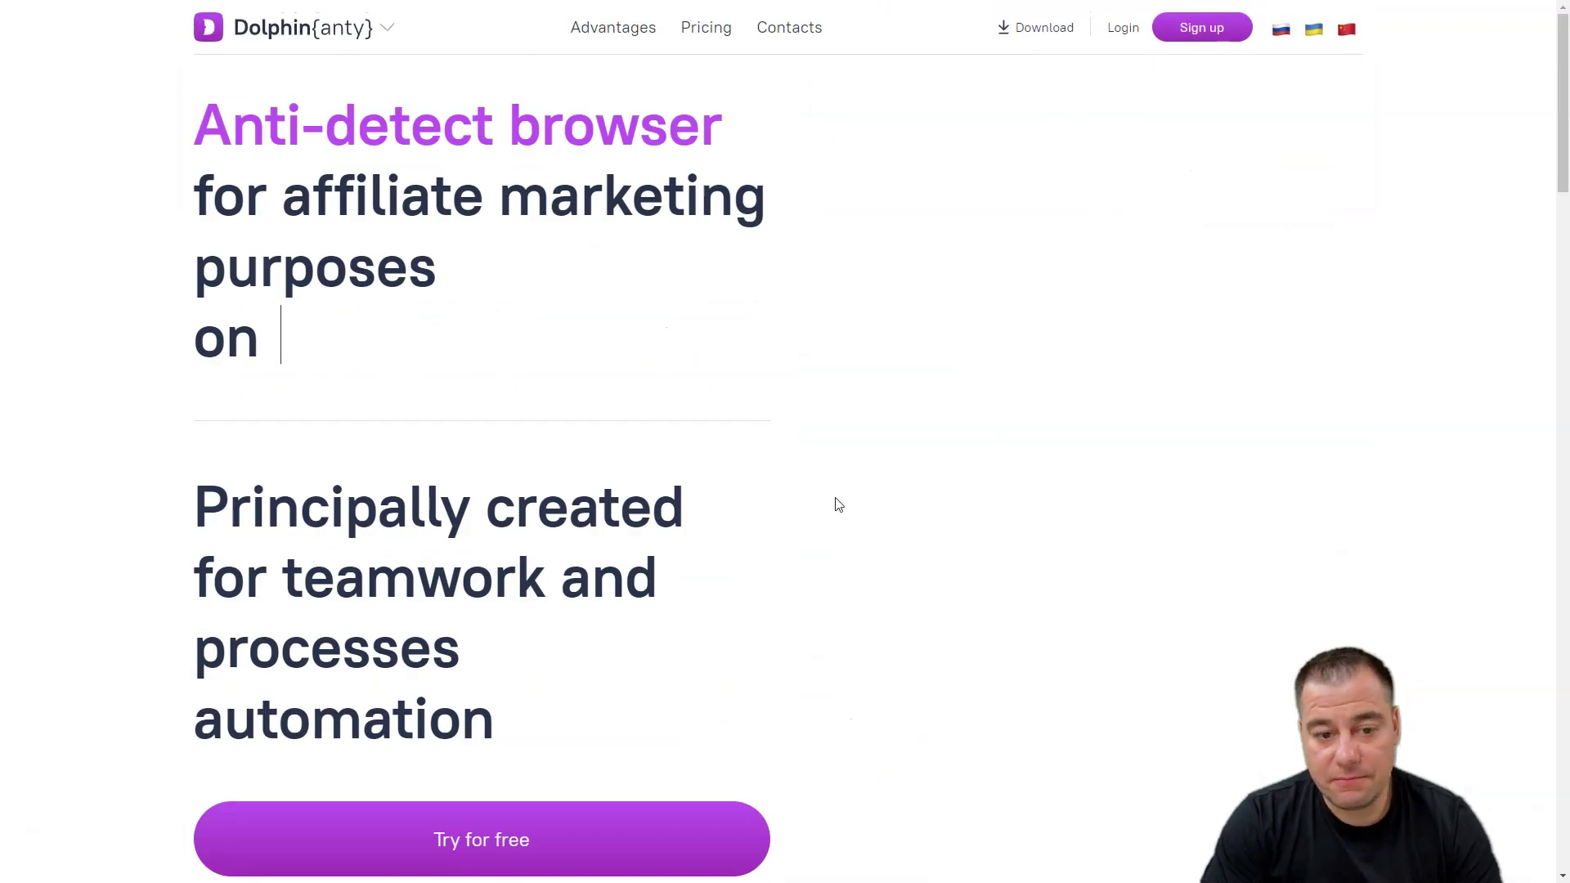
Step: Scroll the homepage to the Dolphin advantages section on profile management, real fingerprints and Teamwork
scroll(894, 511, down, 6)
scroll(894, 512, down, 4)
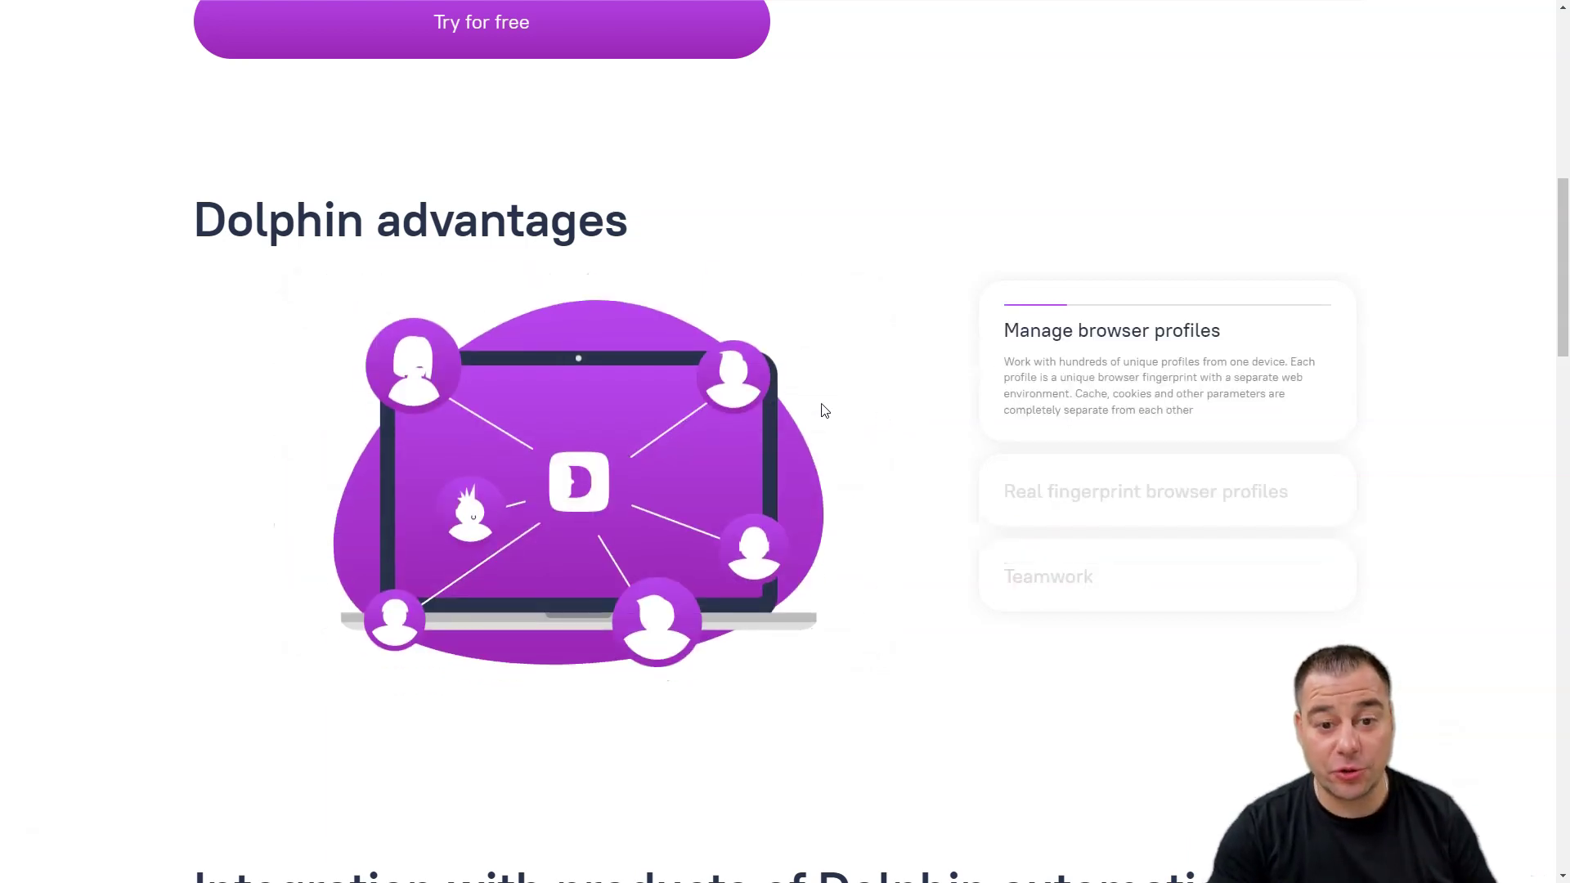
scroll(826, 401, up, 10)
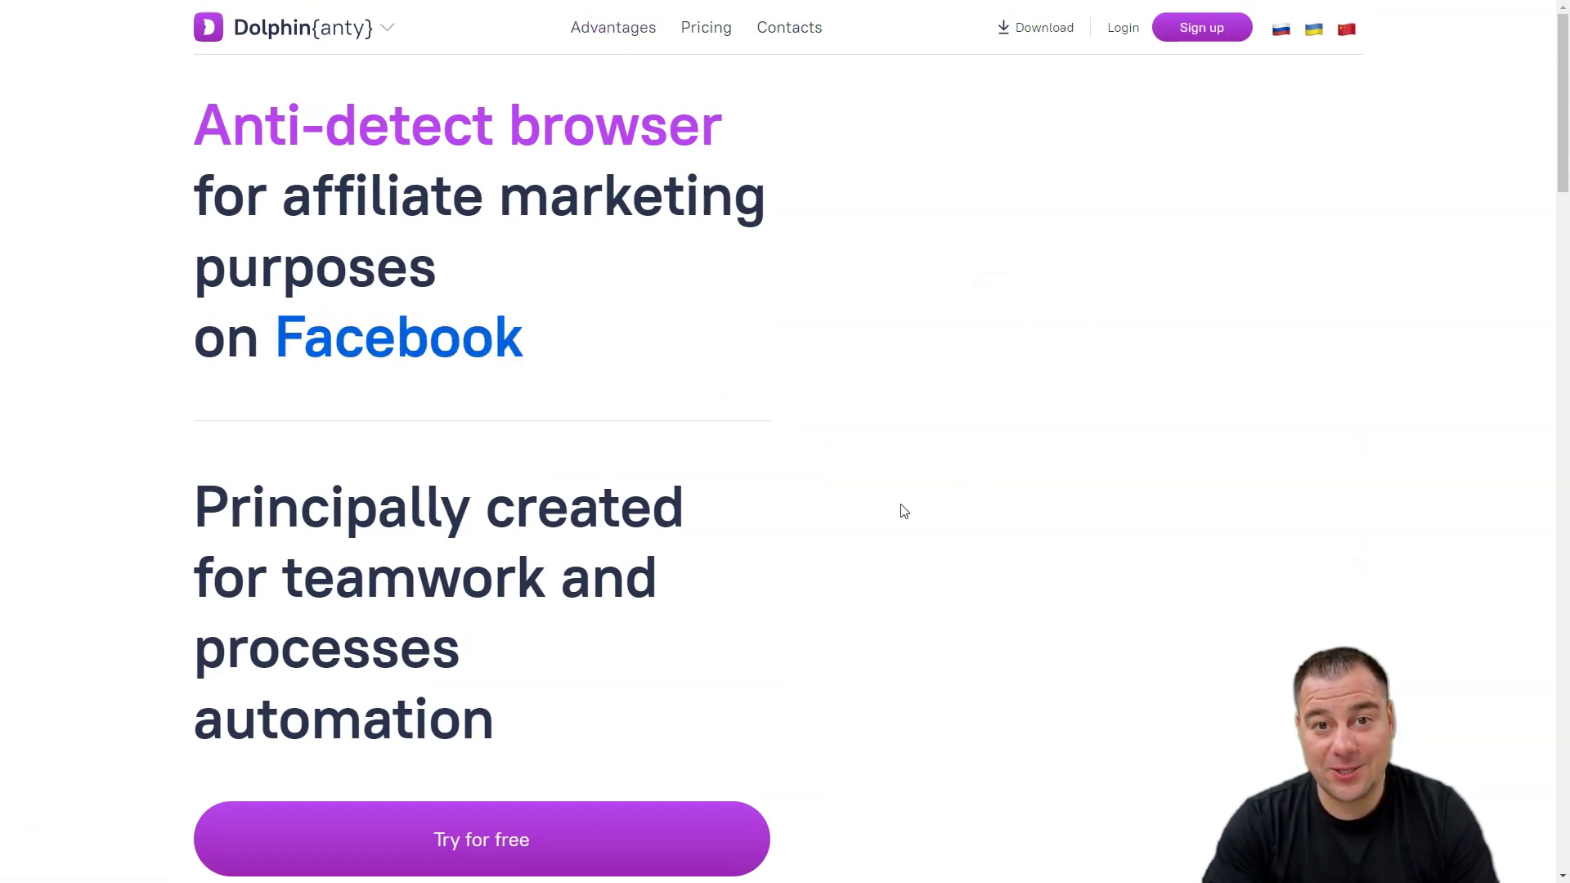
scroll(904, 507, down, 10)
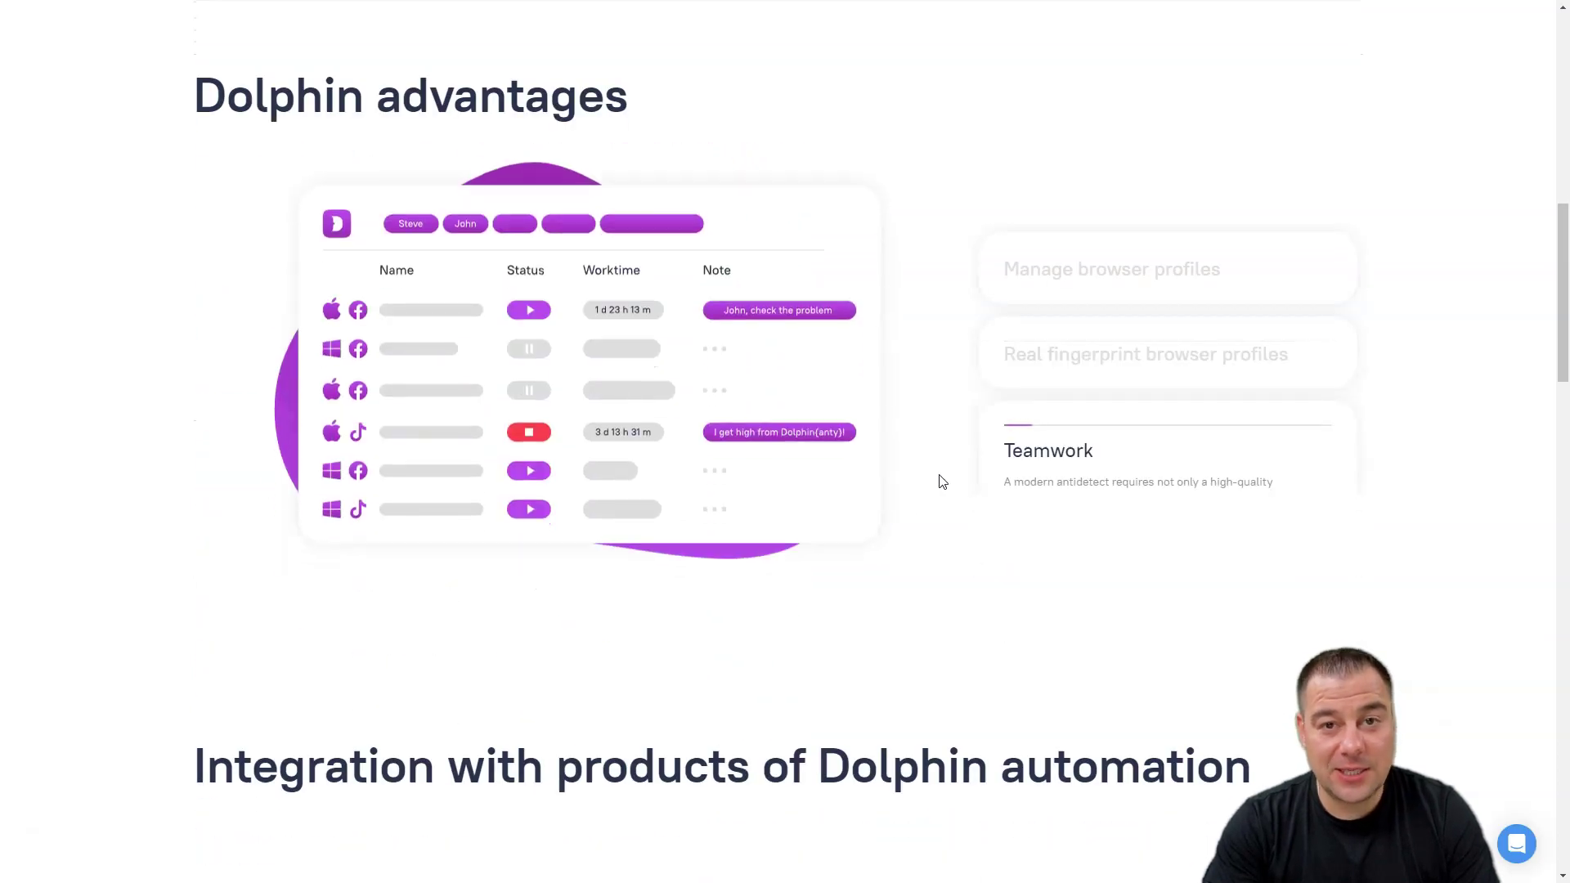